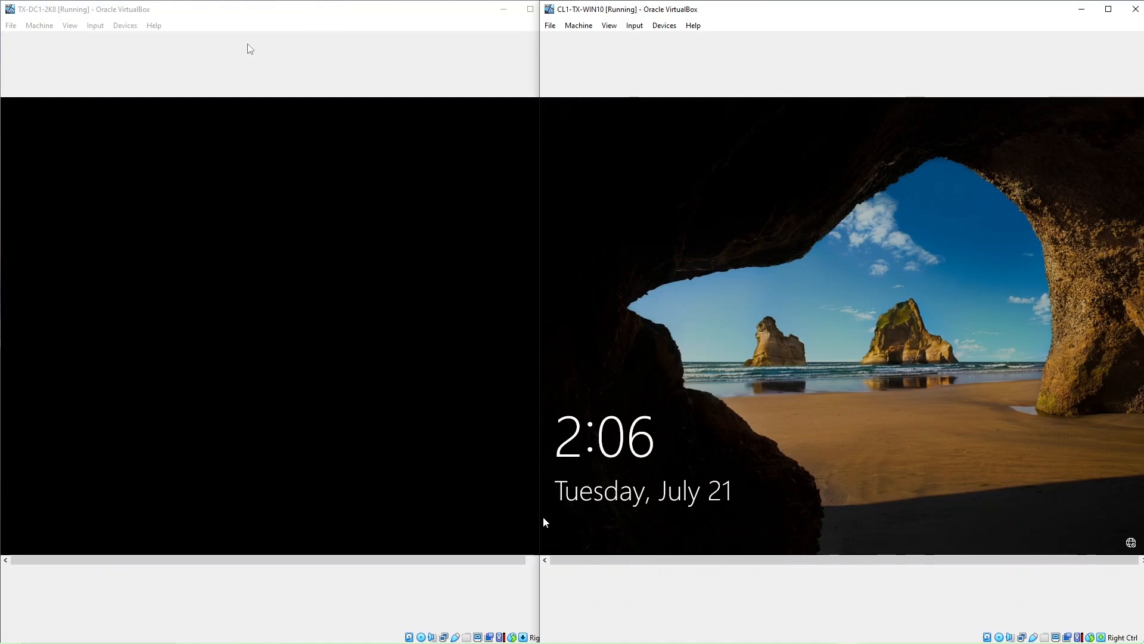
# Bring the TX-DC1-2K8 and CL1-TX-WIN10 windows forward and wake the domain controller's lock screen
pyautogui.click(224, 25)
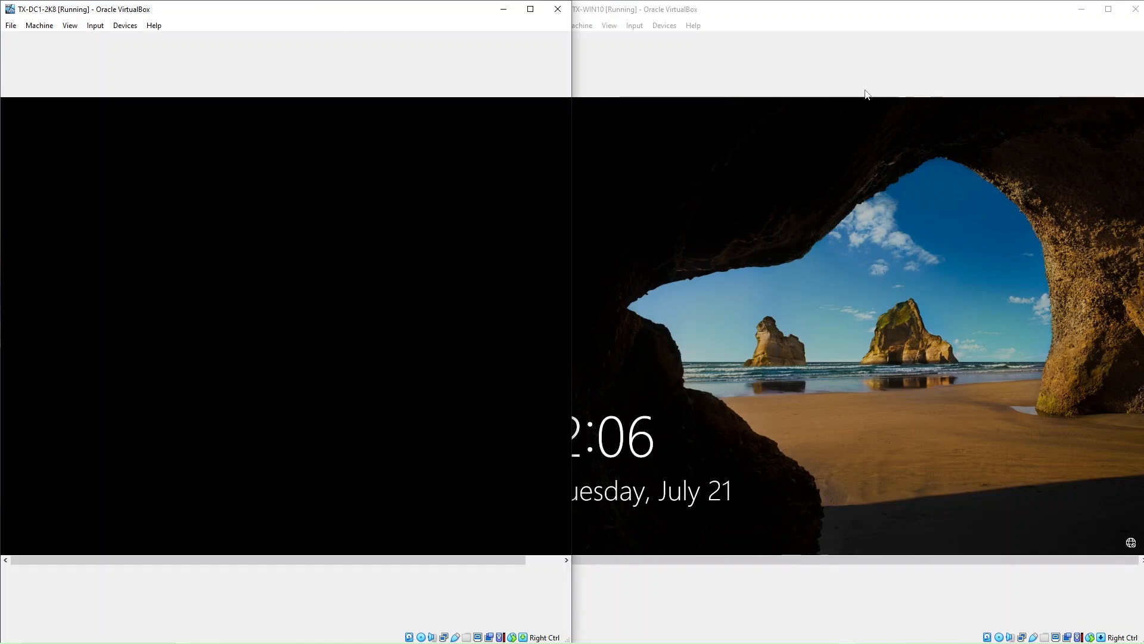
pyautogui.click(814, 76)
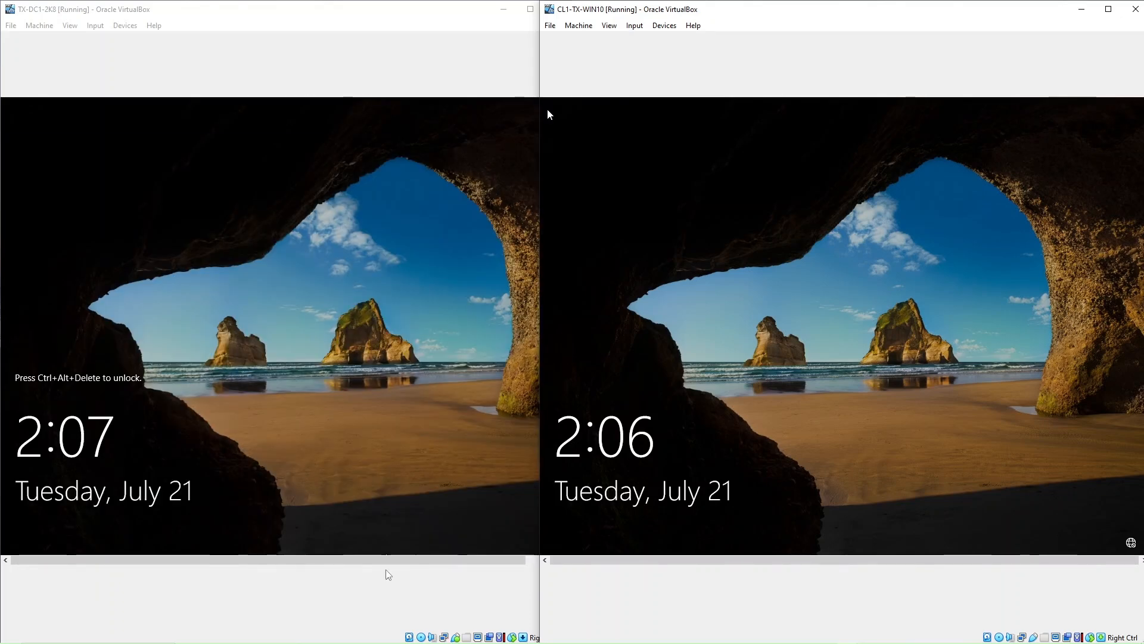
pyautogui.moveTo(424, 639)
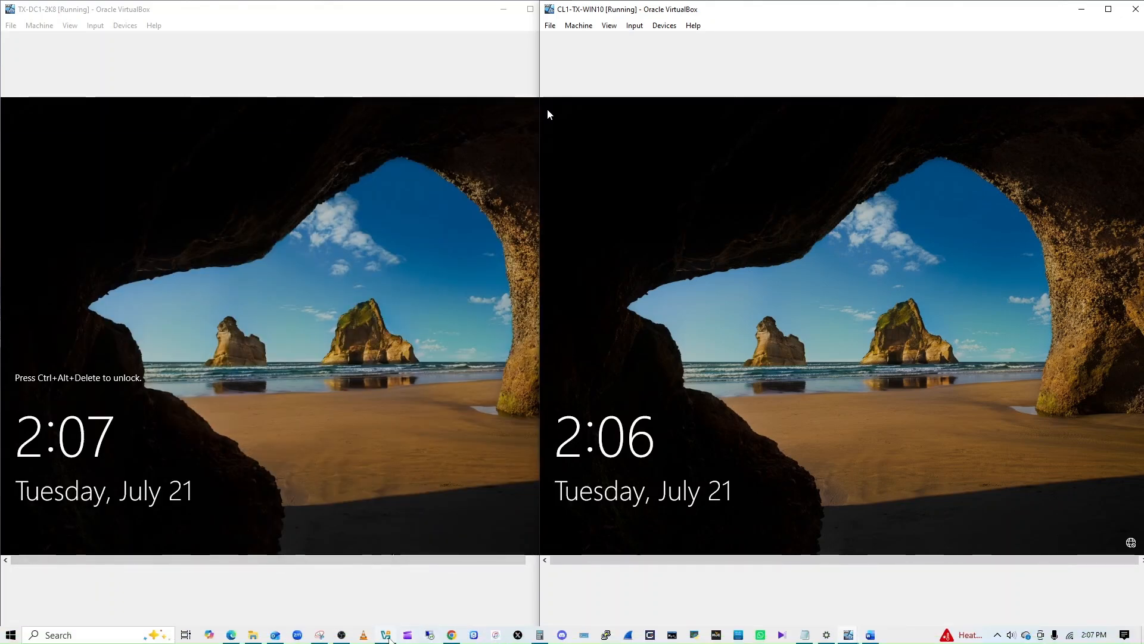
pyautogui.click(386, 636)
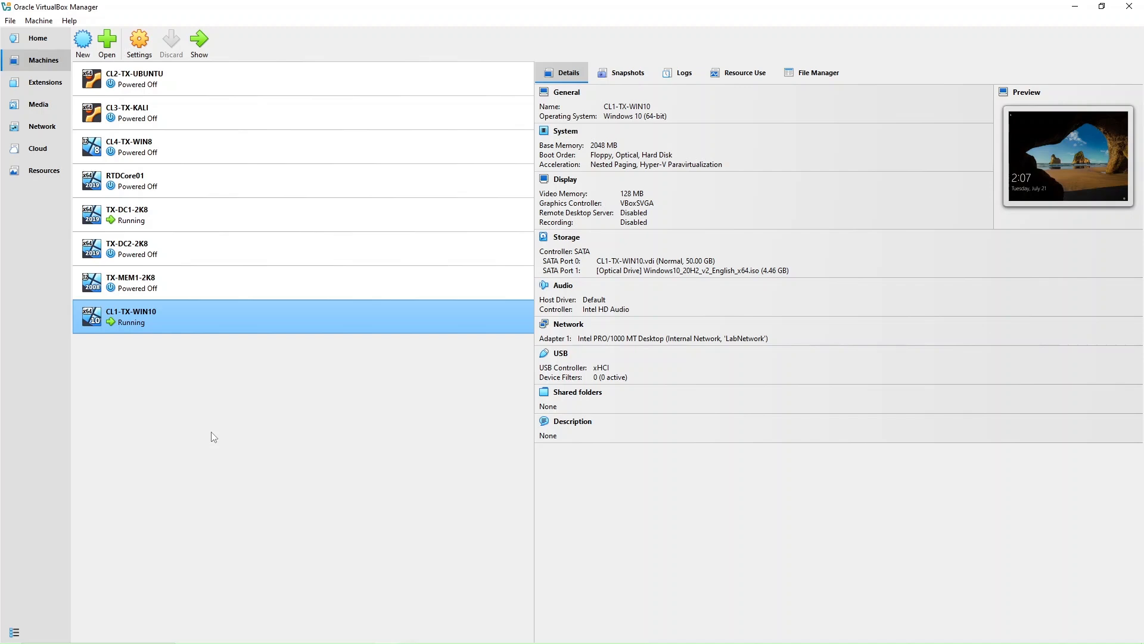
pyautogui.click(1075, 7)
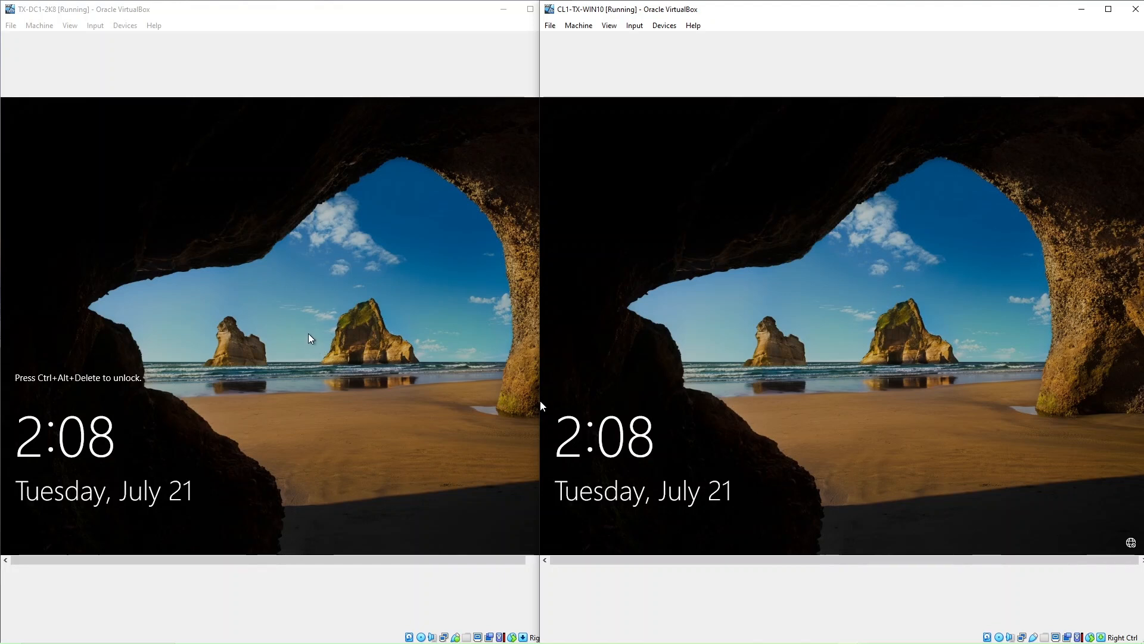
pyautogui.moveTo(542, 406); pyautogui.dragTo(572, 406)
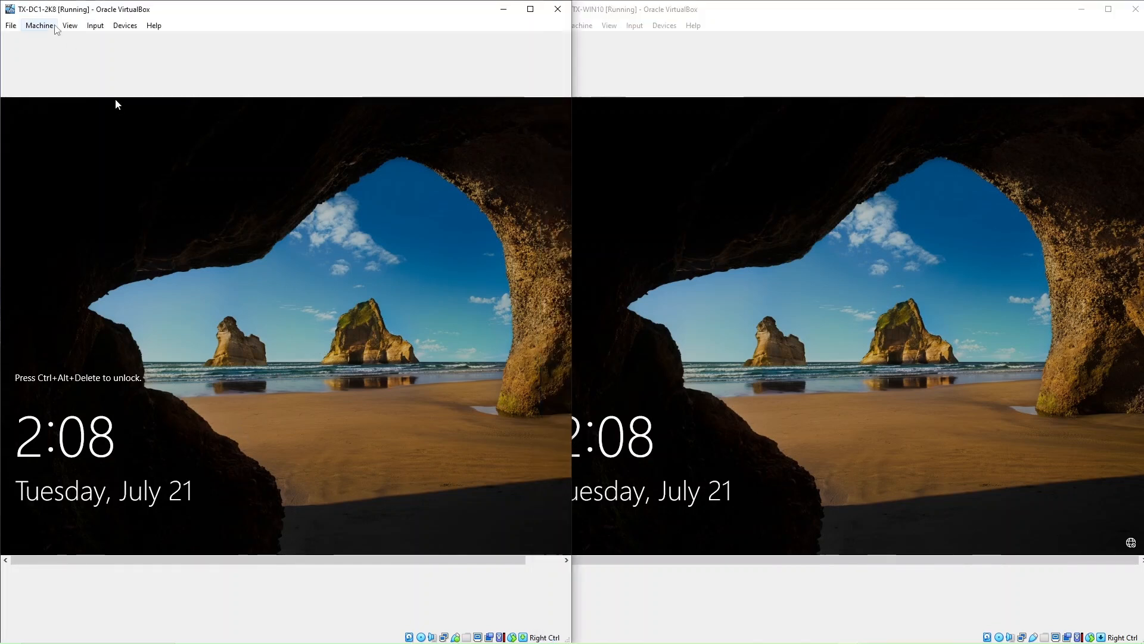
# Send Ctrl-Alt-Del to TX-DC1-2K8 and sign in with its password, then bring CL1-TX-WIN10 forward
pyautogui.click(96, 25)
pyautogui.moveTo(113, 42)
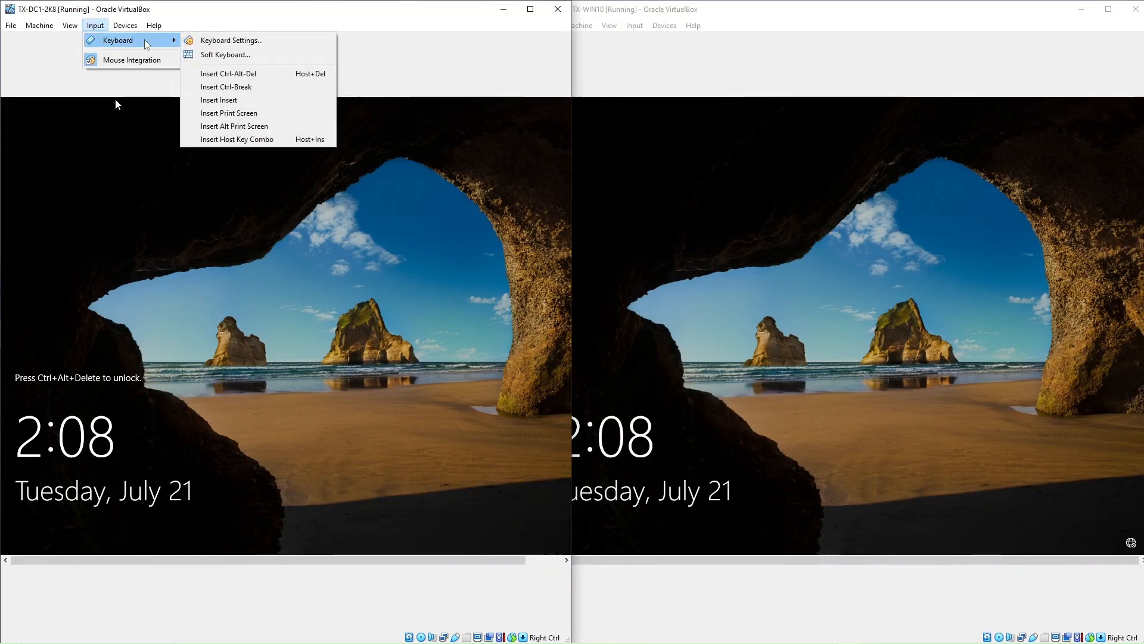
pyautogui.click(236, 72)
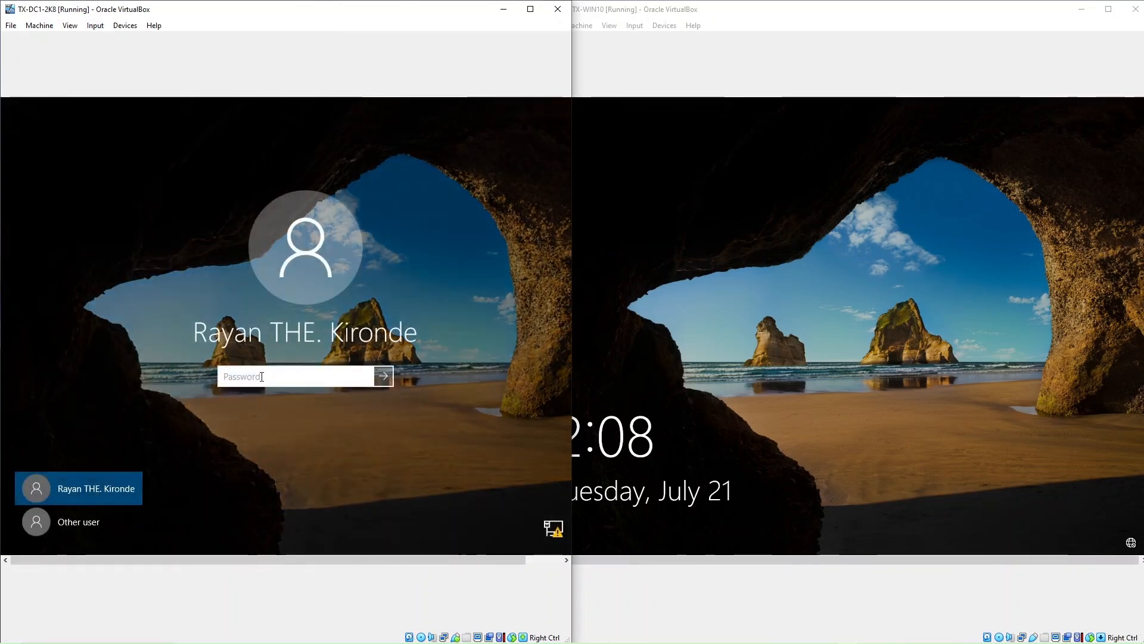
pyautogui.write('•')
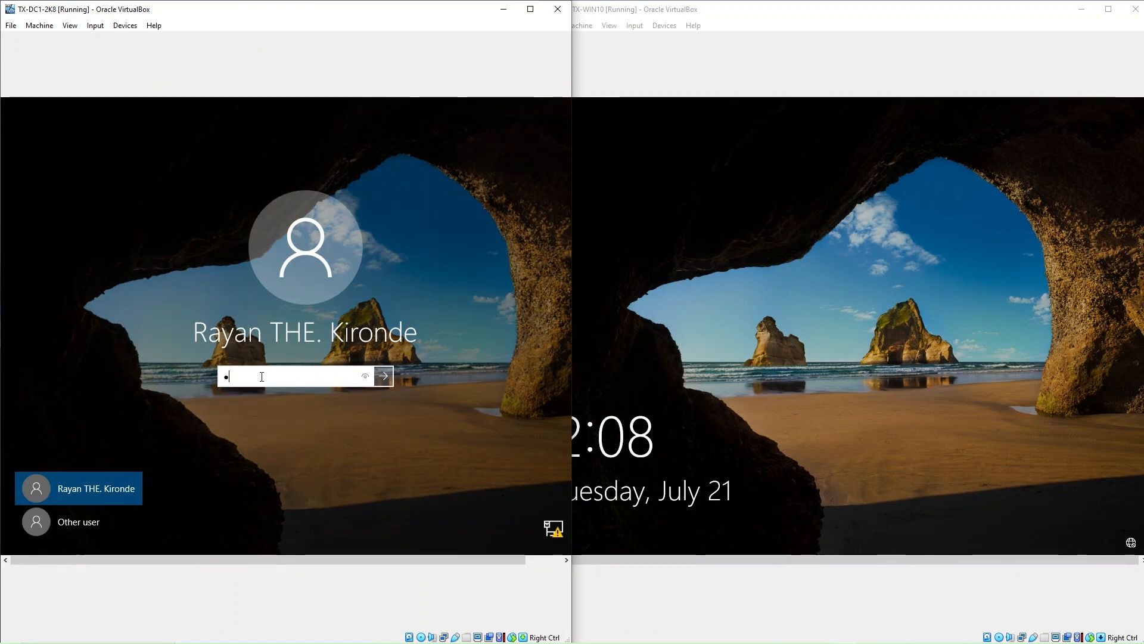
pyautogui.write('••••••••••')
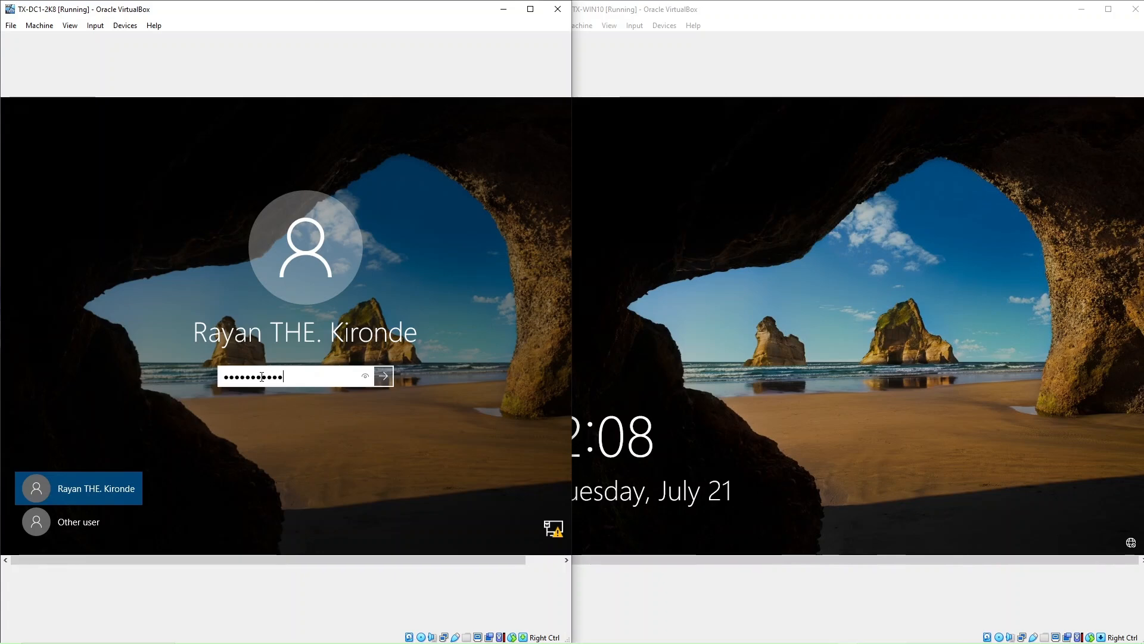
pyautogui.press('Return')
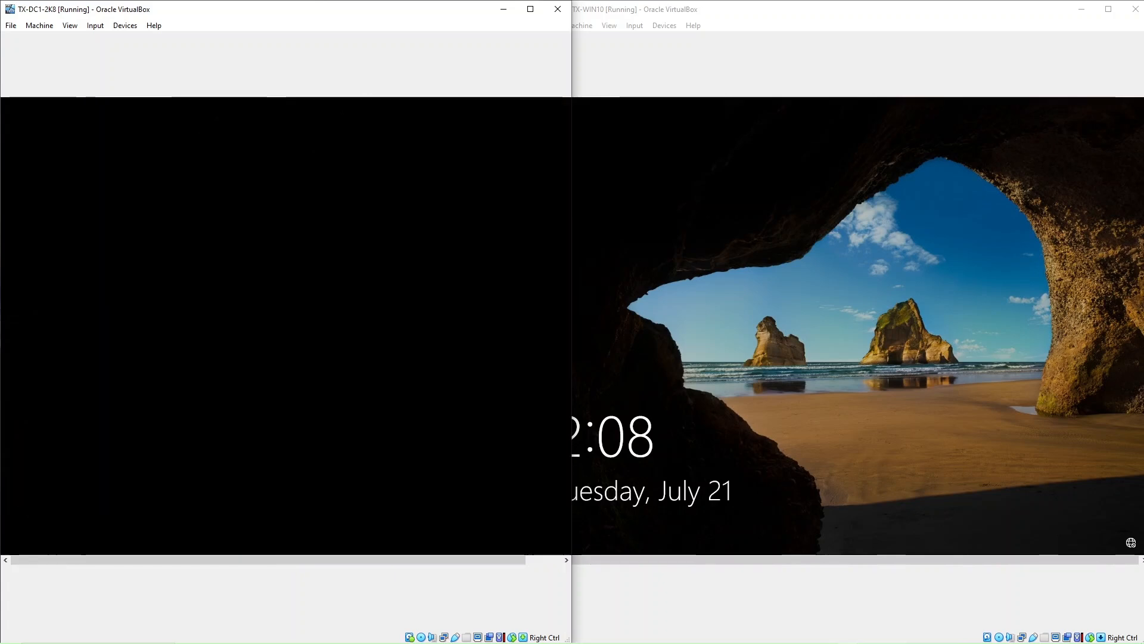
pyautogui.click(903, 357)
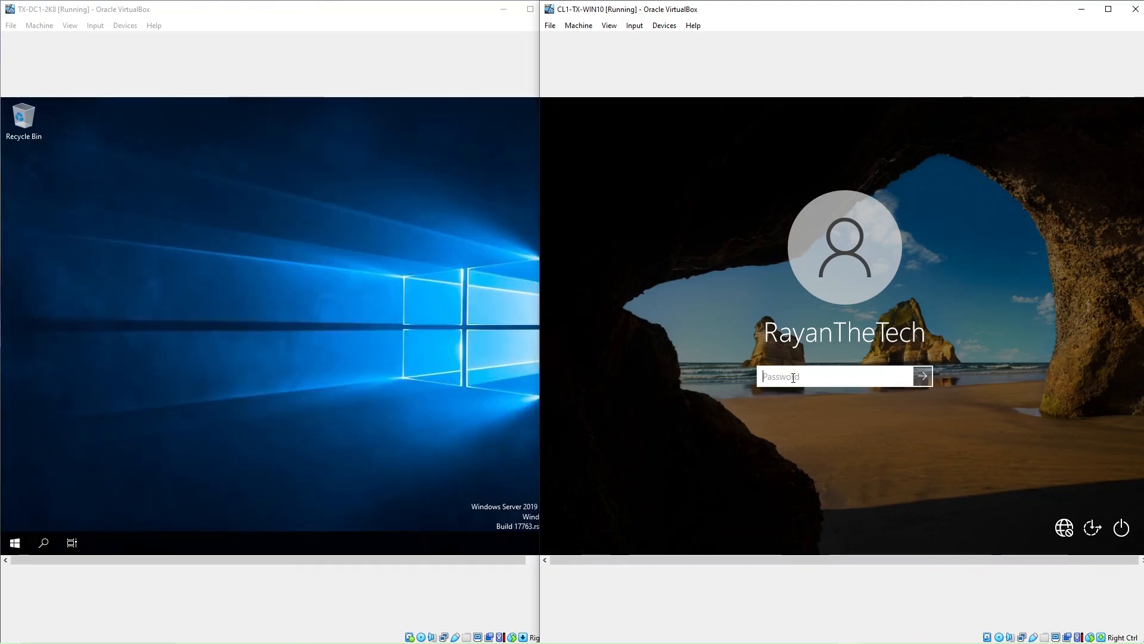
# Sign in to CL1-TX-WIN10 with its password, then switch between the server and client windows
pyautogui.write('*******')
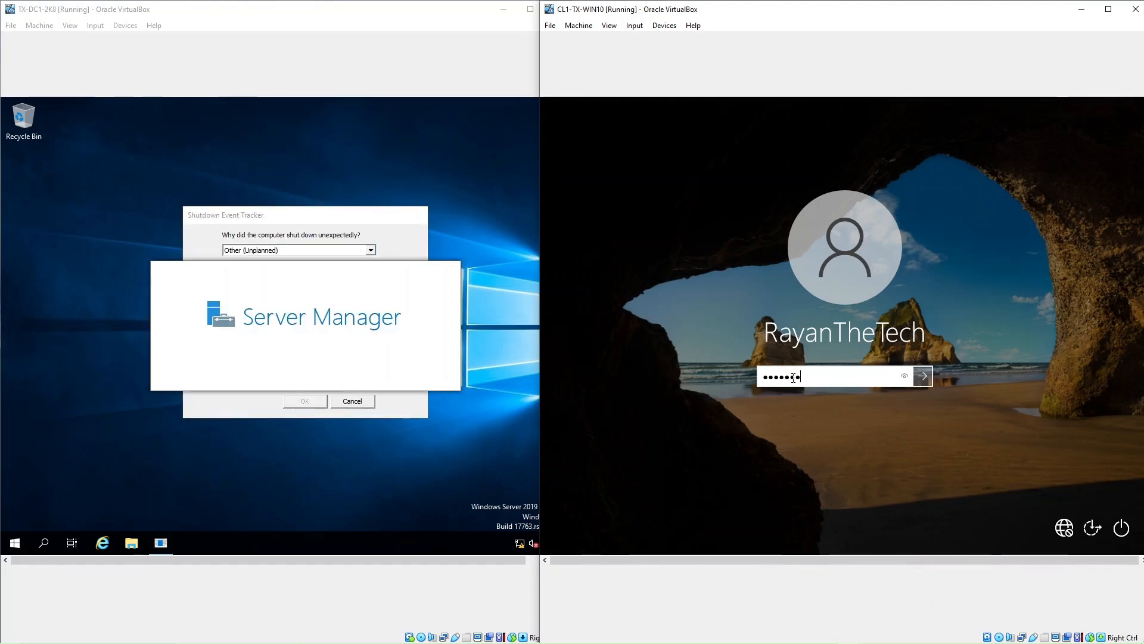
pyautogui.write('*')
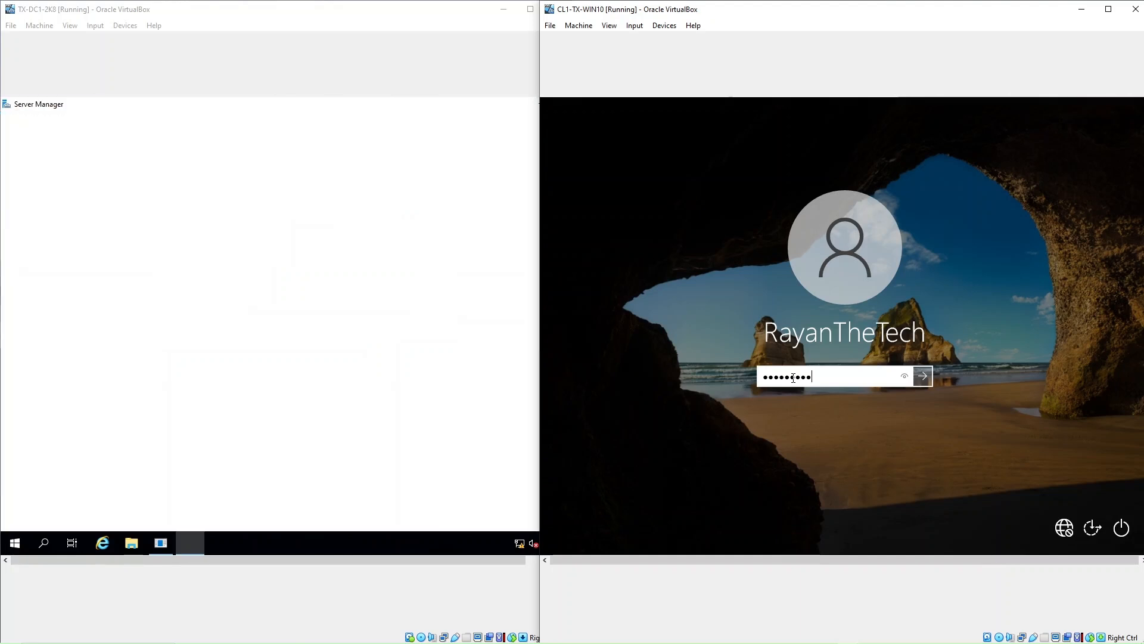
pyautogui.press('Return')
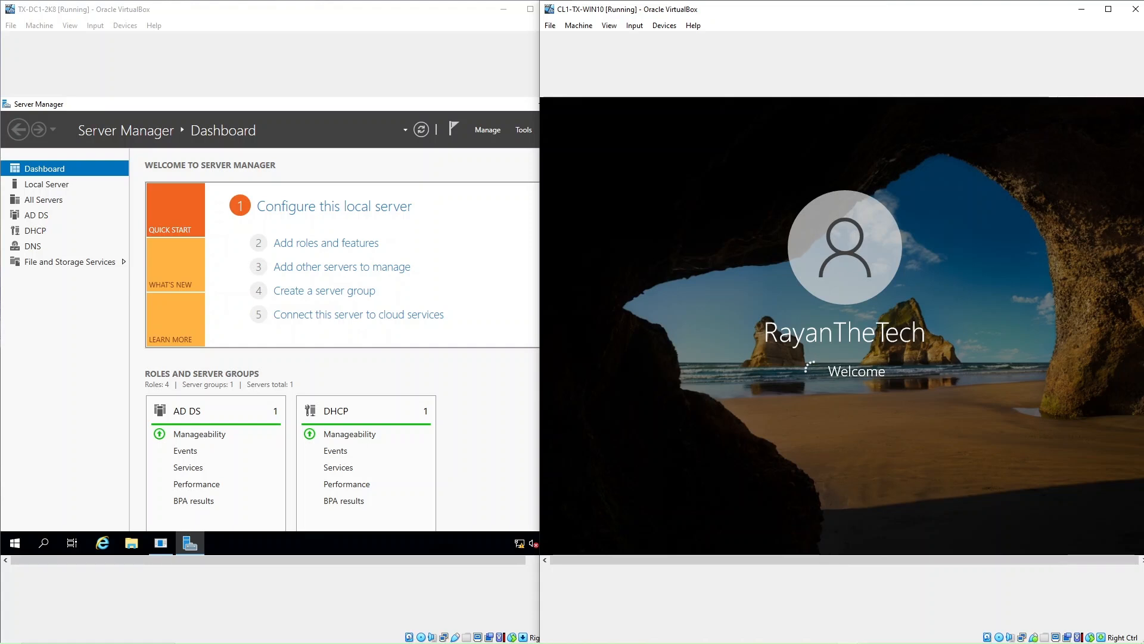
pyautogui.click(48, 548)
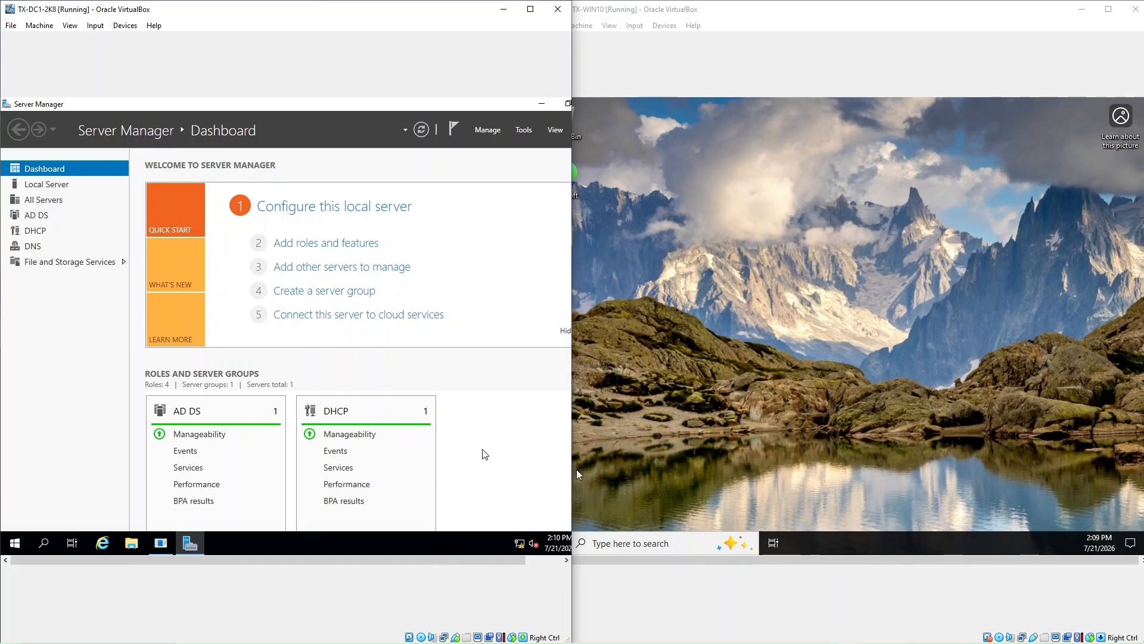
pyautogui.click(638, 544)
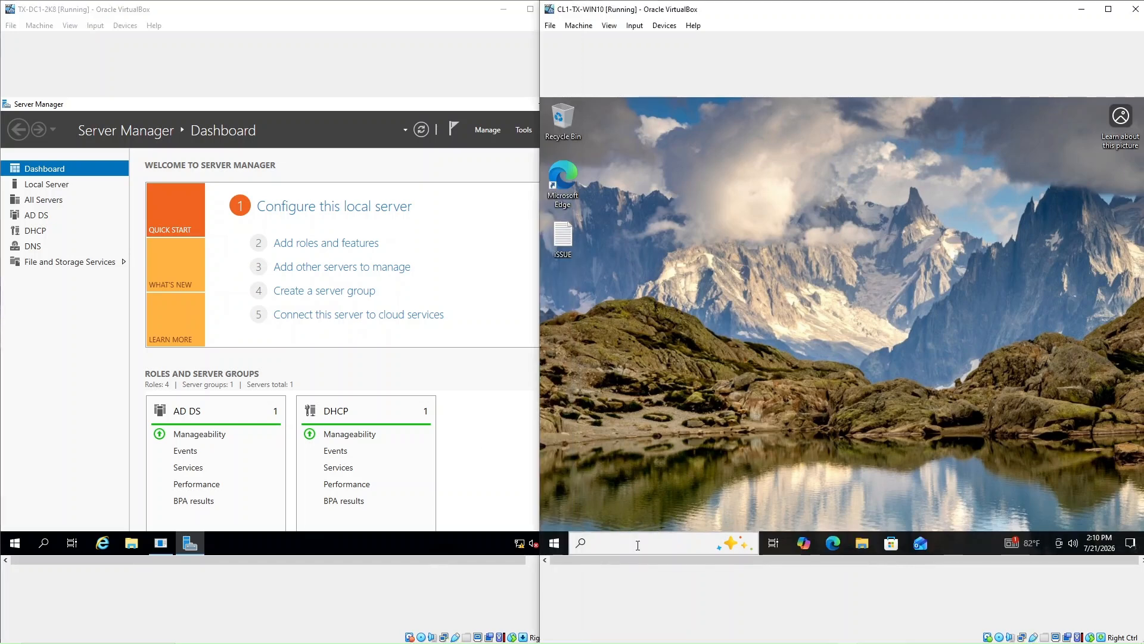
# Launch Command Prompt on the client via a cmd search and run ipconfig, showing 192.168.10.100
pyautogui.click(636, 545)
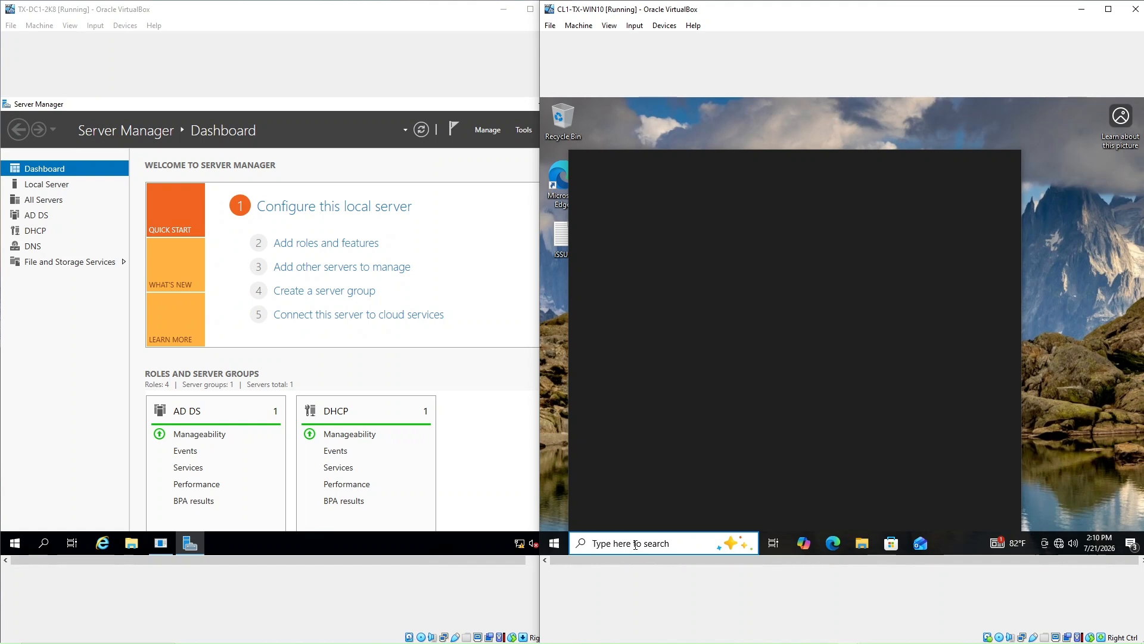
pyautogui.write('cmd')
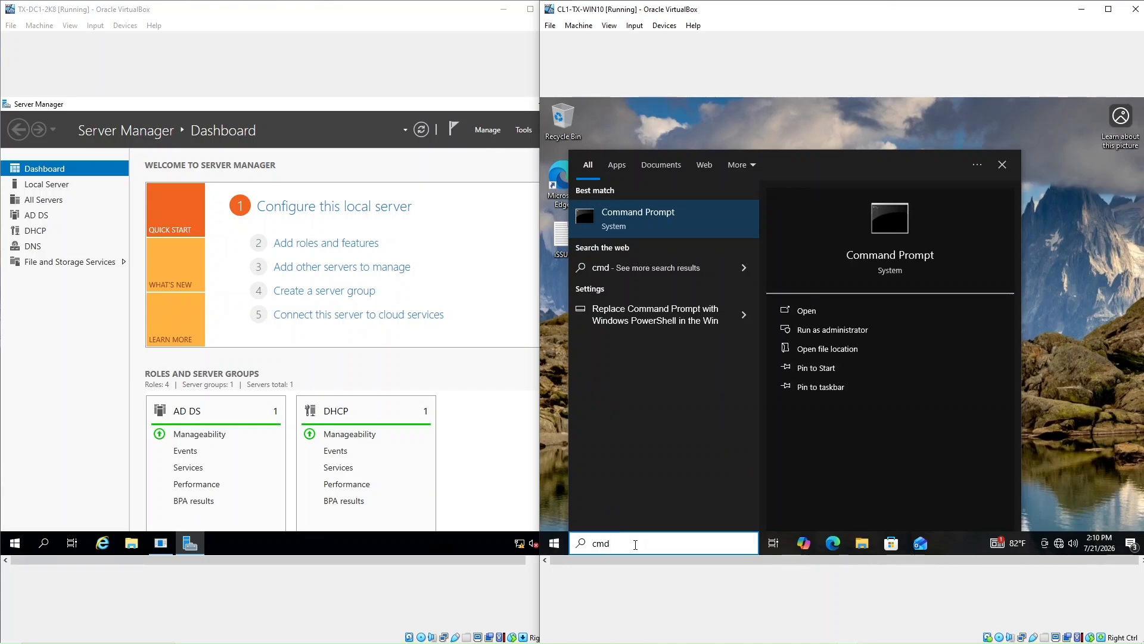
pyautogui.press('Return')
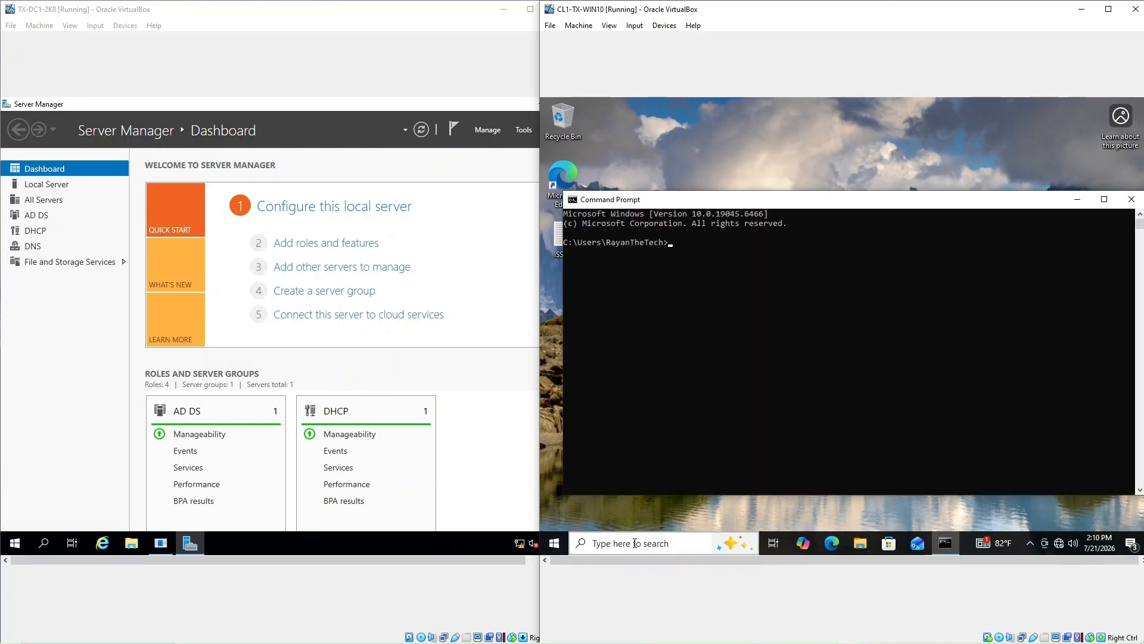
pyautogui.click(673, 288)
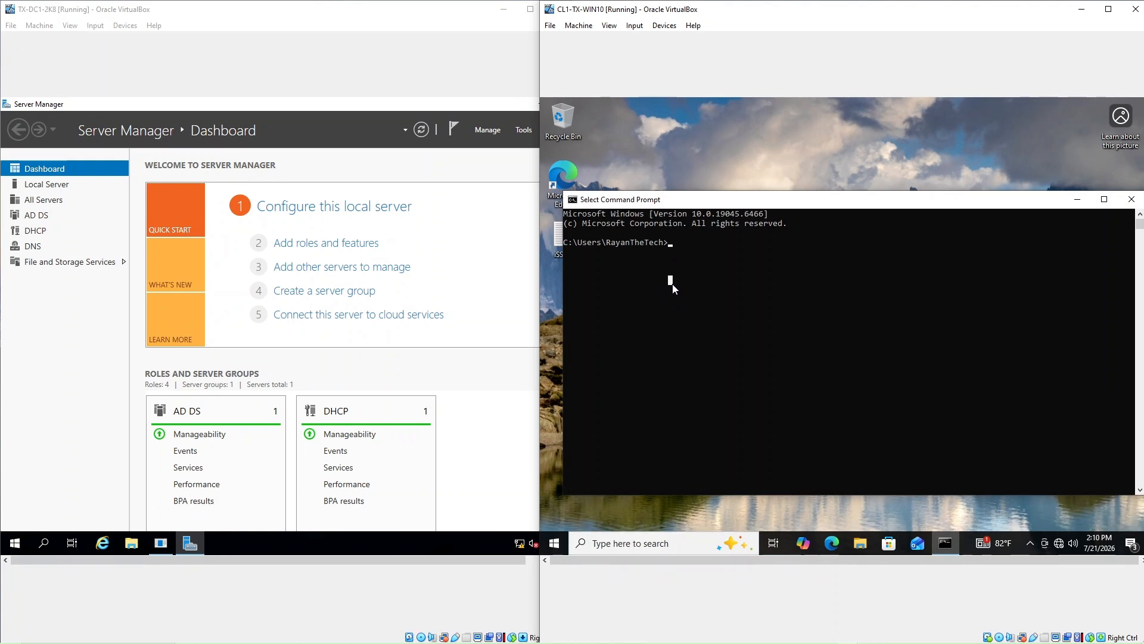
pyautogui.write('ipcon')
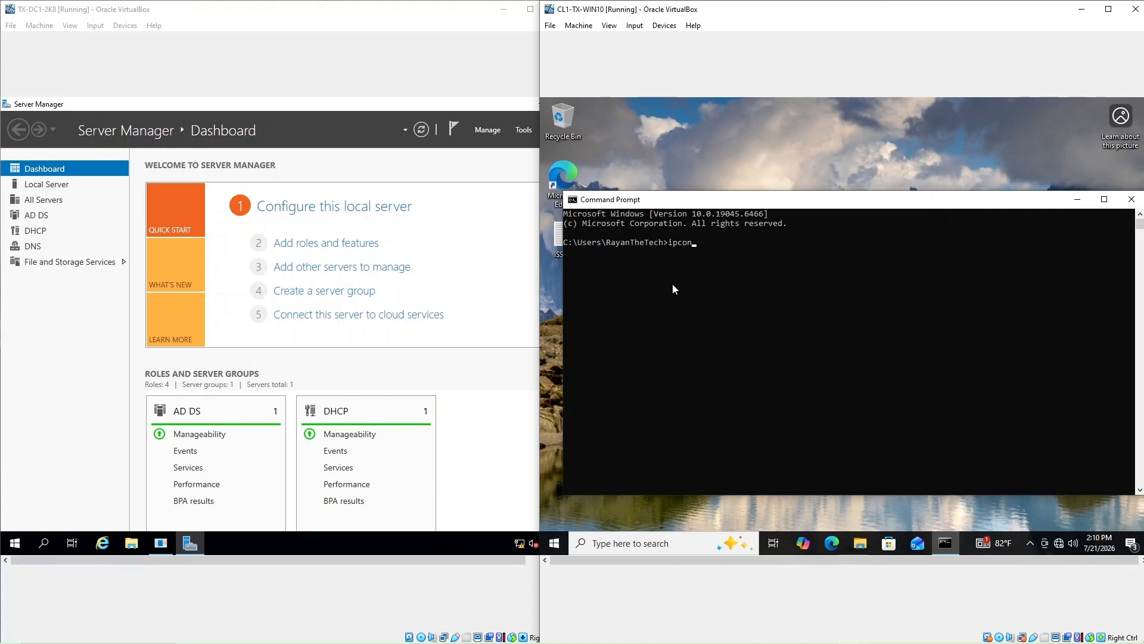
pyautogui.write('fig')
pyautogui.press('Return')
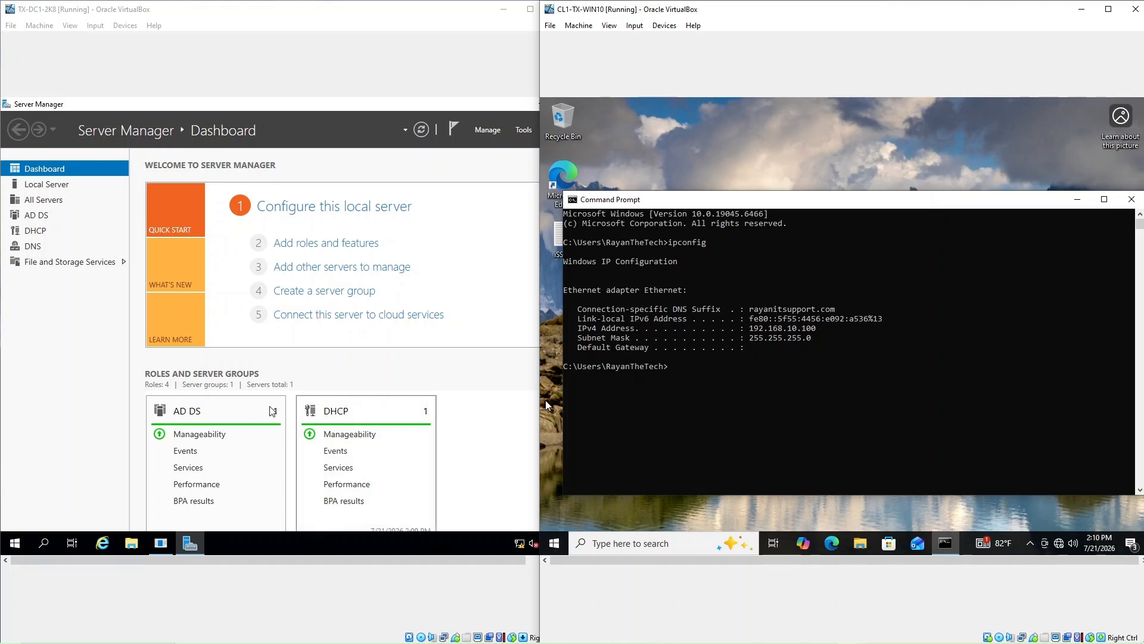
pyautogui.click(46, 547)
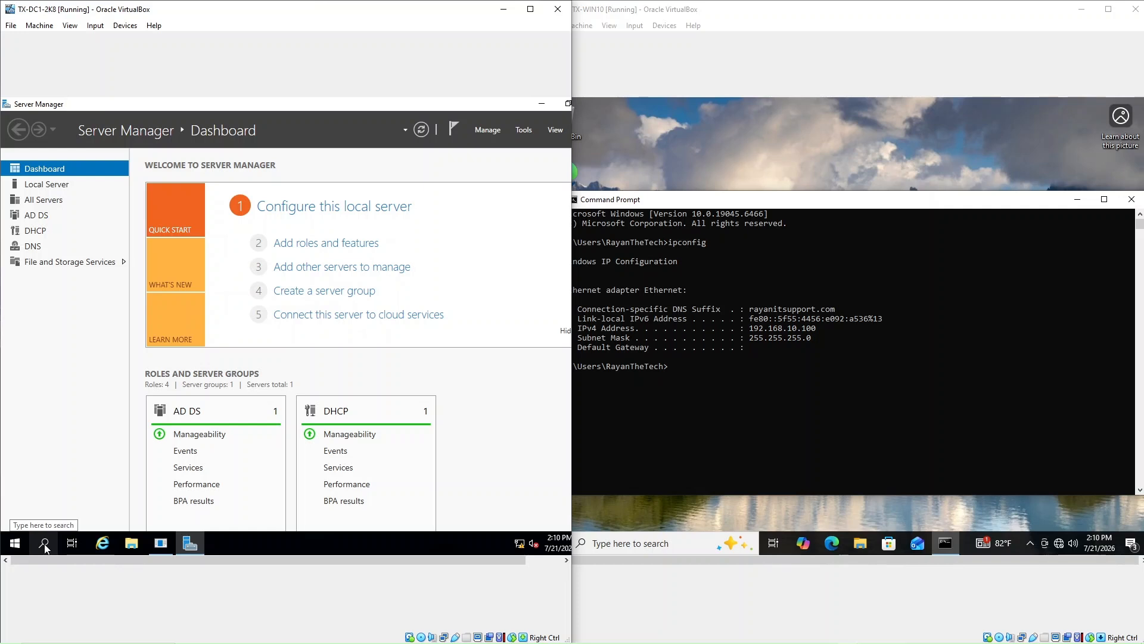
# Minimize Server Manager on the server and dismiss the Shutdown Event Tracker dialog
pyautogui.click(44, 544)
pyautogui.click(41, 547)
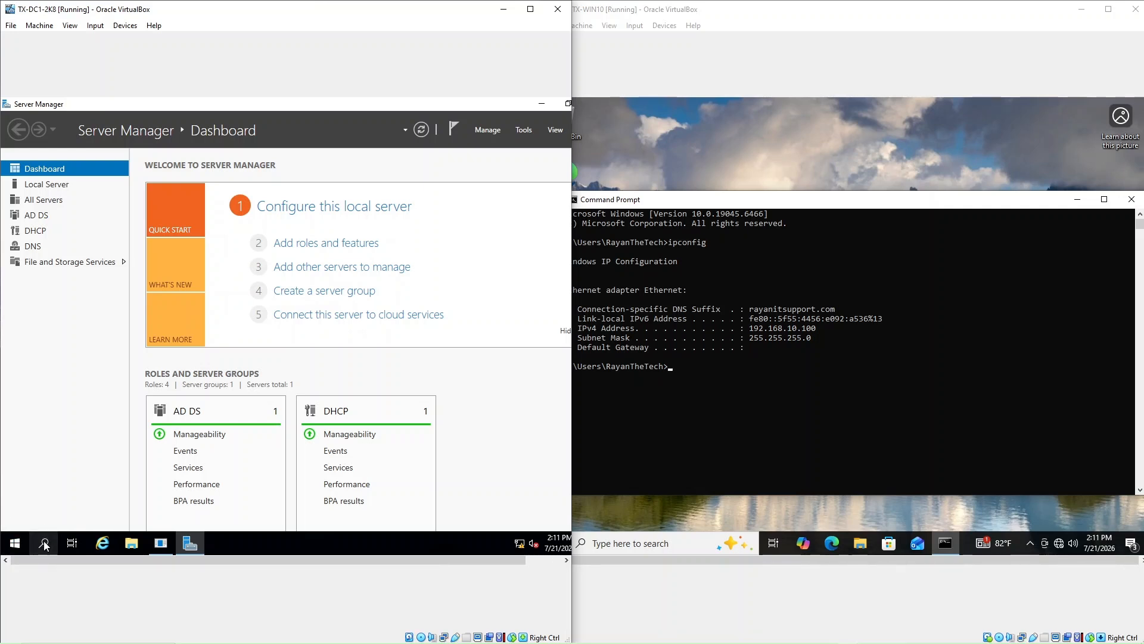
pyautogui.click(540, 104)
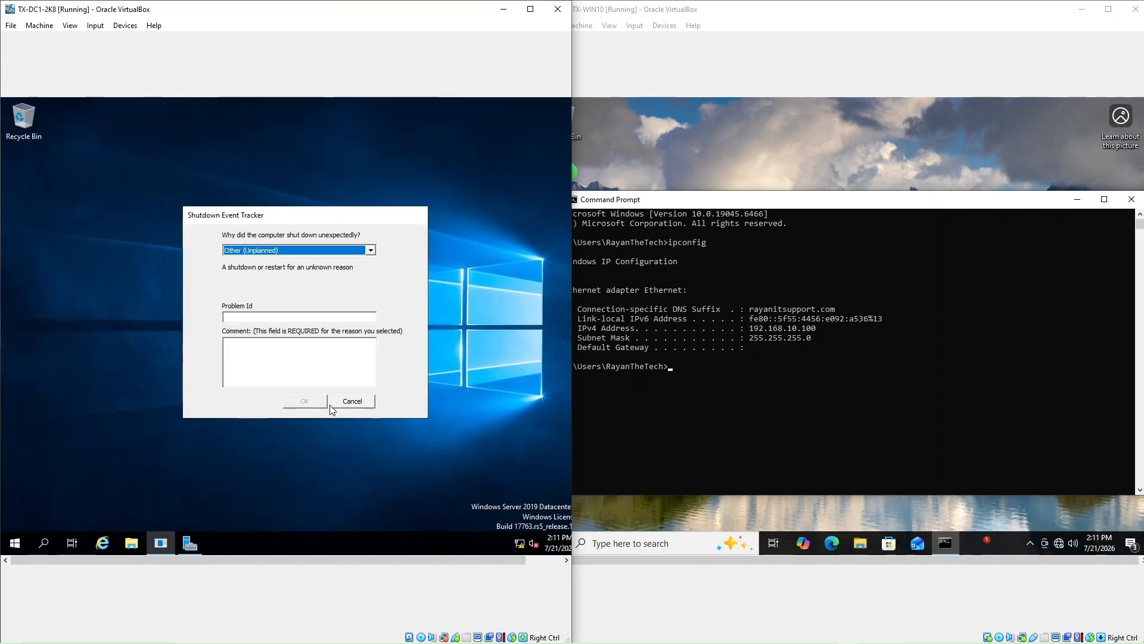
pyautogui.click(346, 404)
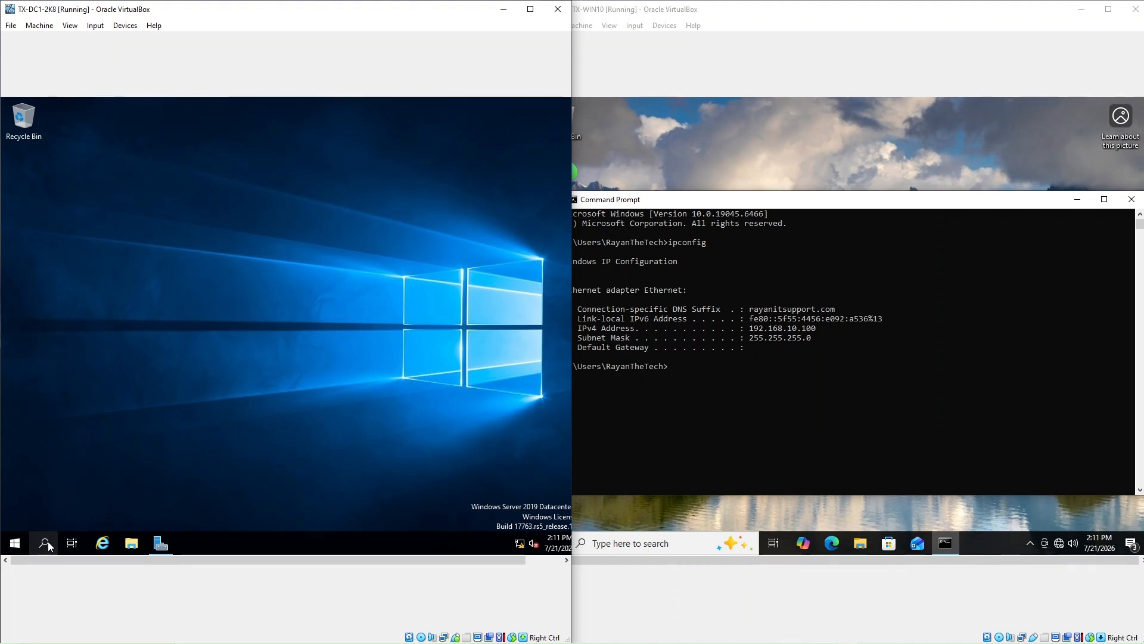
pyautogui.click(652, 338)
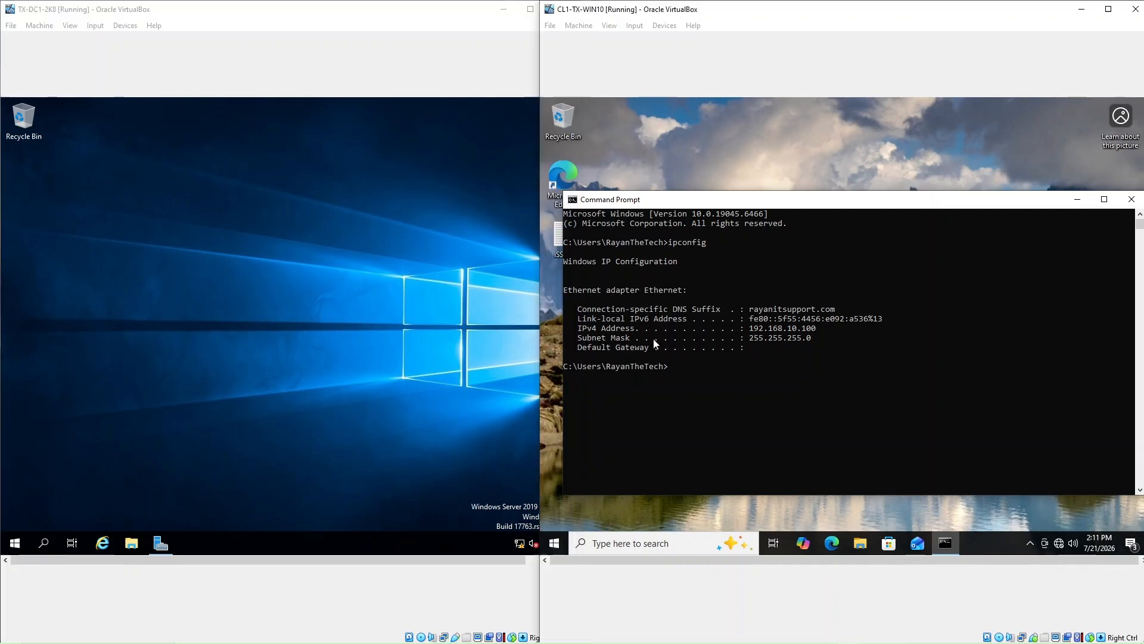
pyautogui.click(414, 435)
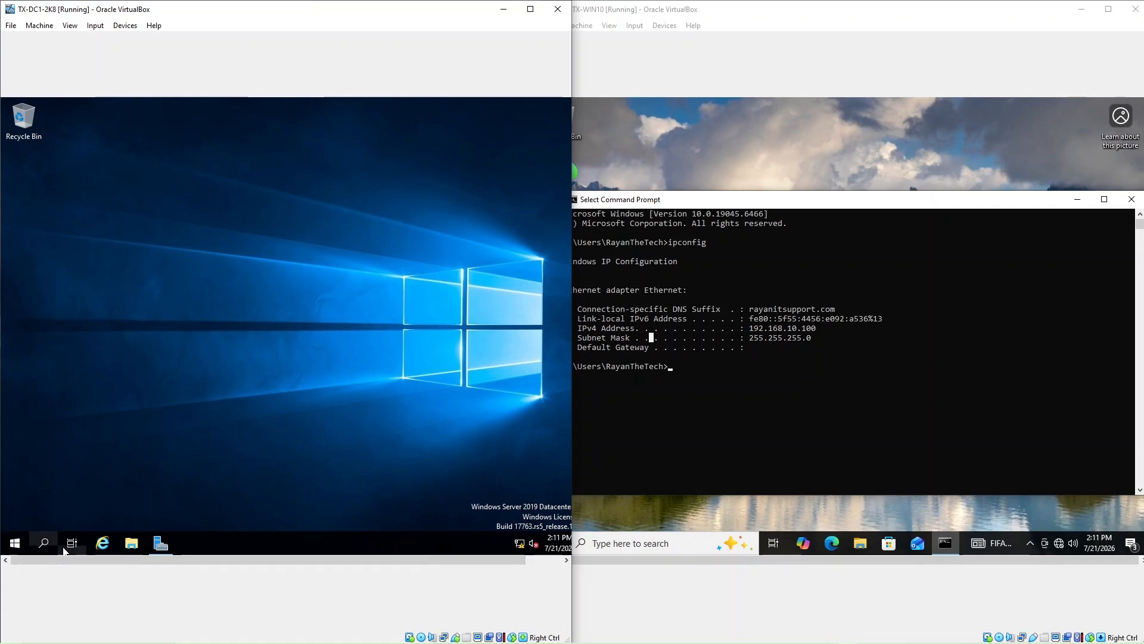
# Open and close the server's Start menu, then switch between the server and client windows
pyautogui.click(15, 543)
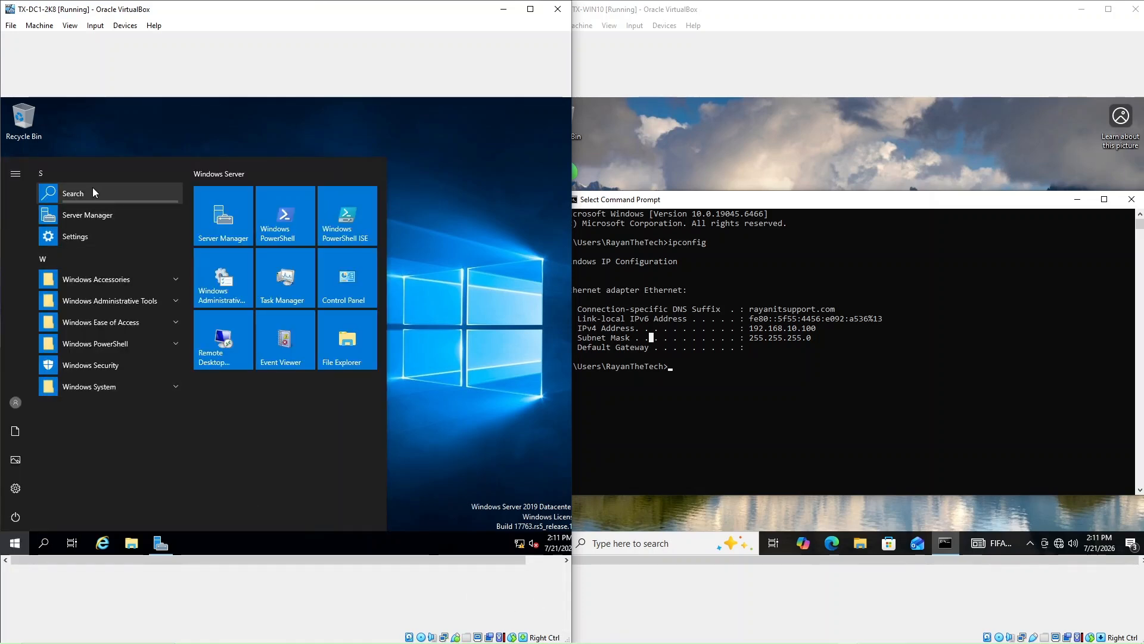
pyautogui.click(91, 195)
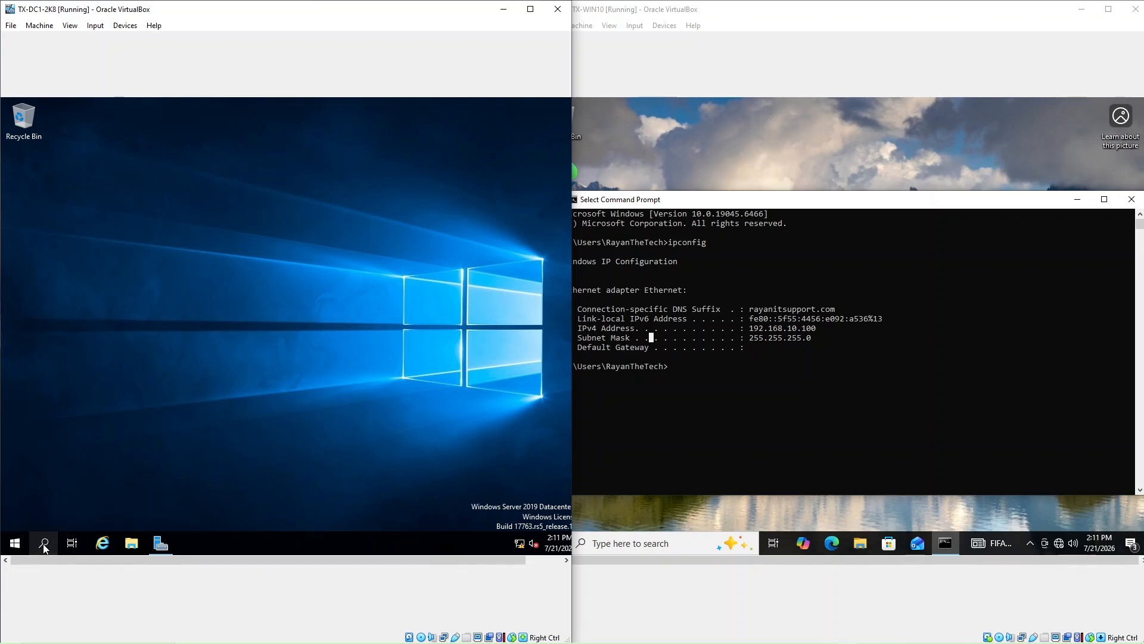
pyautogui.click(762, 405)
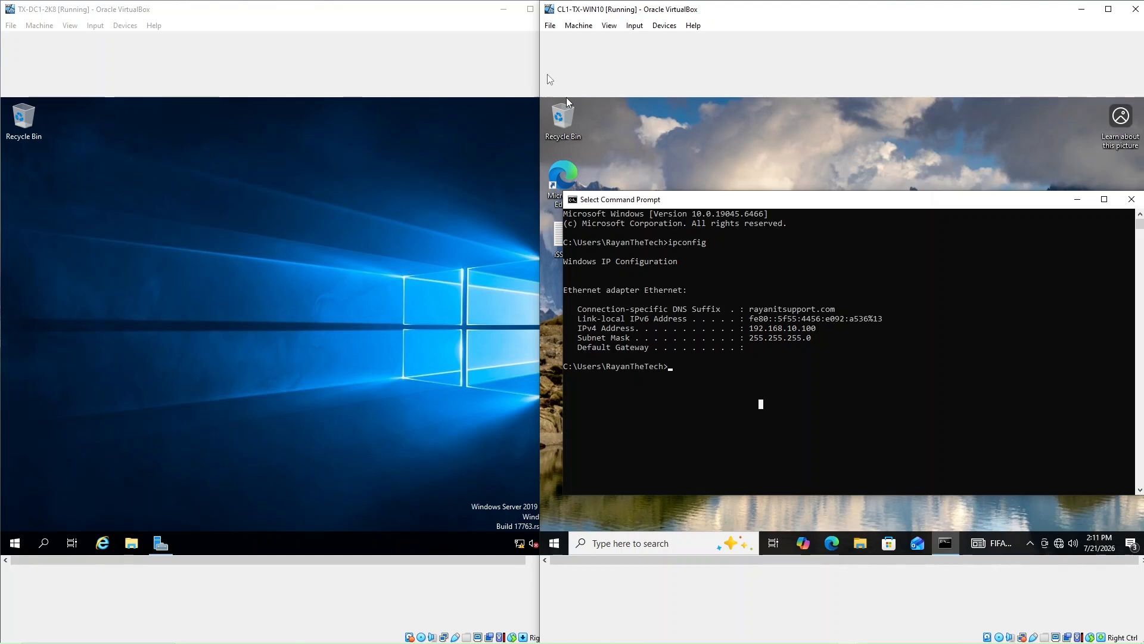
pyautogui.click(124, 405)
pyautogui.click(44, 543)
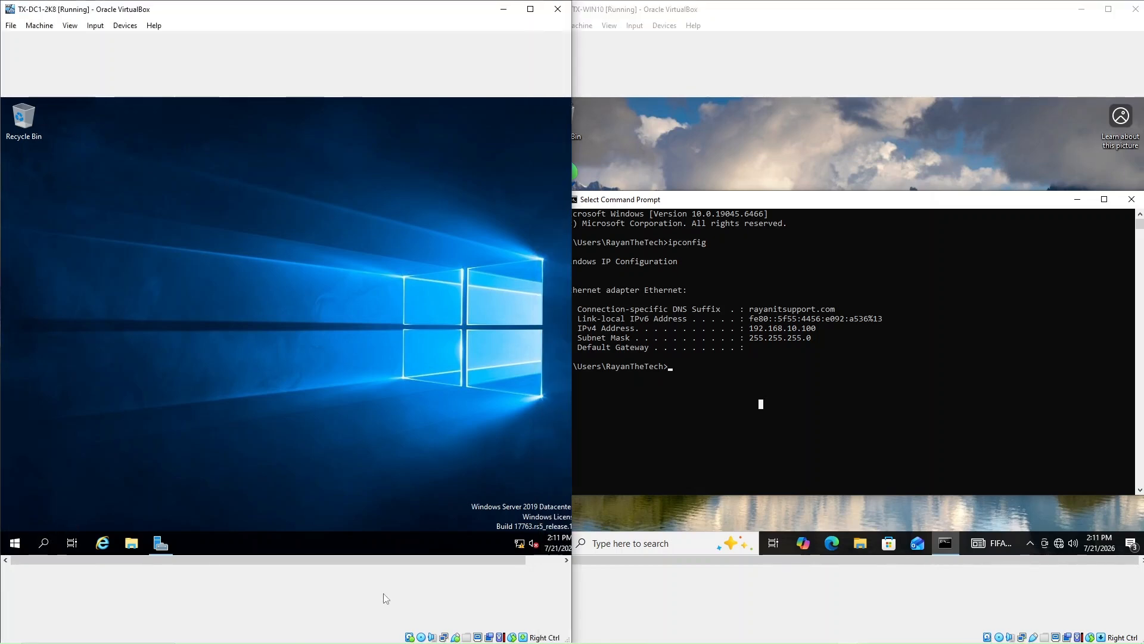
pyautogui.click(714, 392)
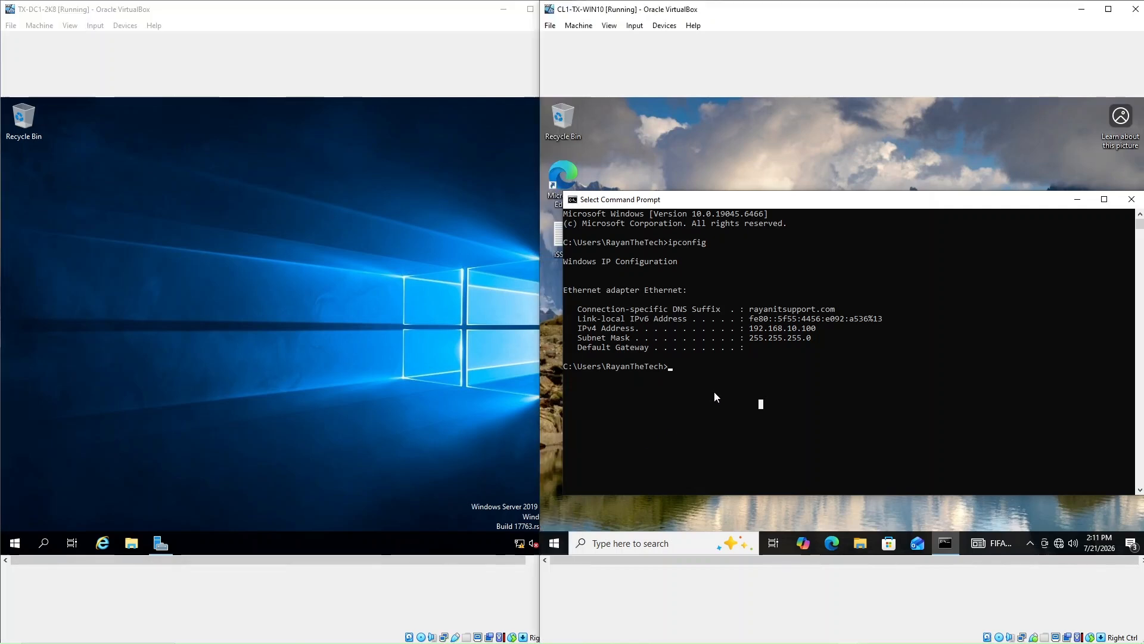
pyautogui.click(42, 545)
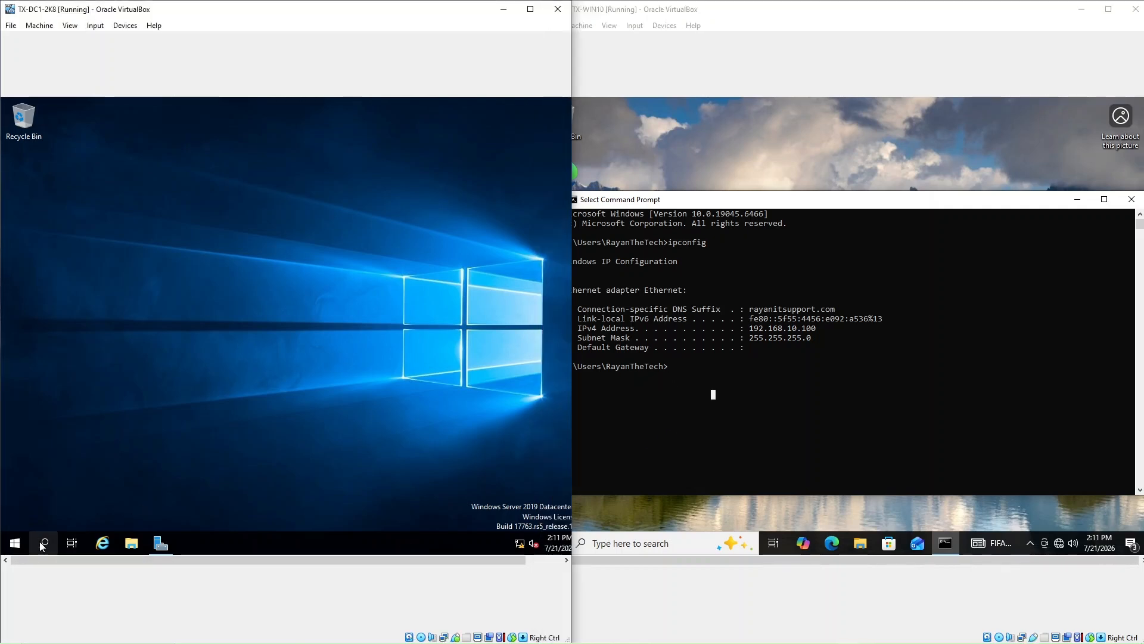
# From the server's network tray icon, reach Network and Sharing Center and open Ethernet 2 status
pyautogui.rightClick(520, 547)
pyautogui.click(516, 530)
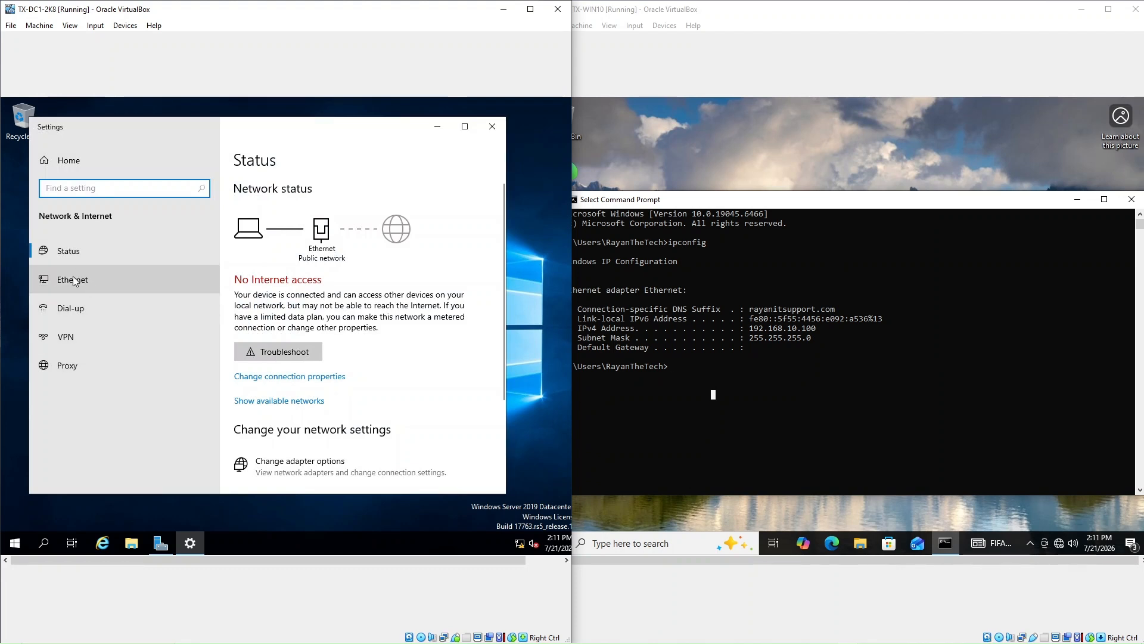
pyautogui.click(73, 280)
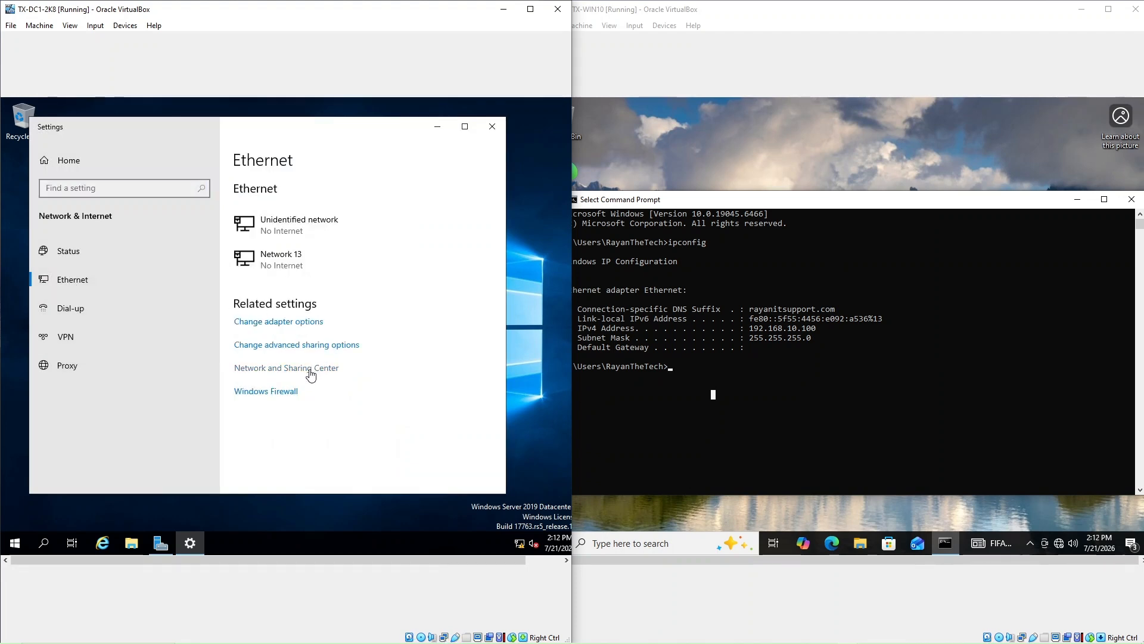
pyautogui.click(310, 375)
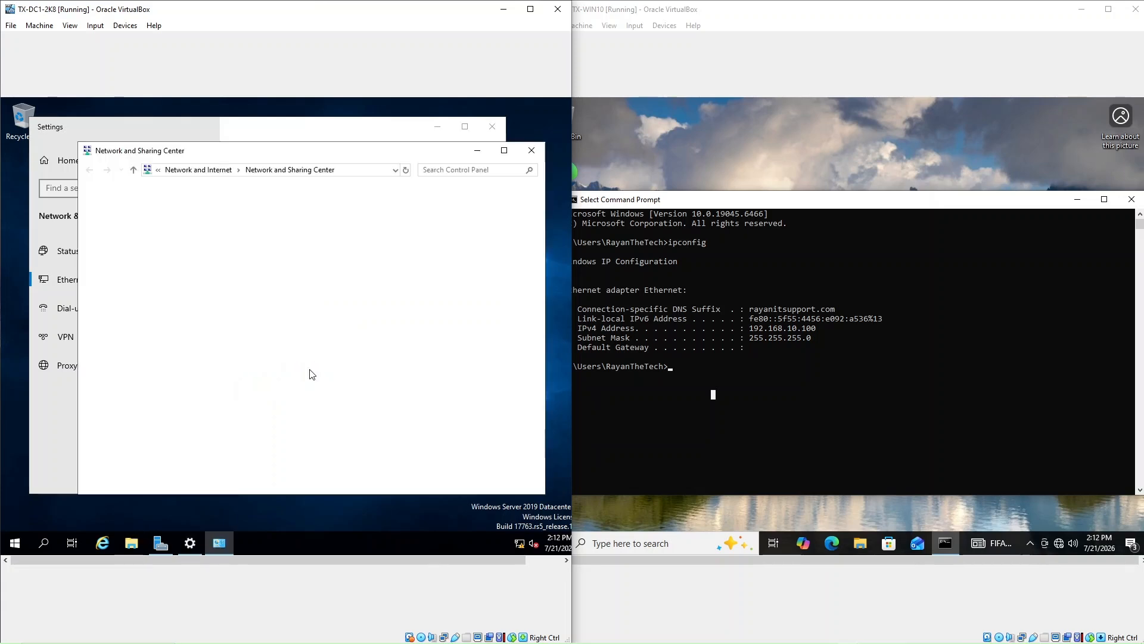
pyautogui.moveTo(287, 156); pyautogui.dragTo(270, 144)
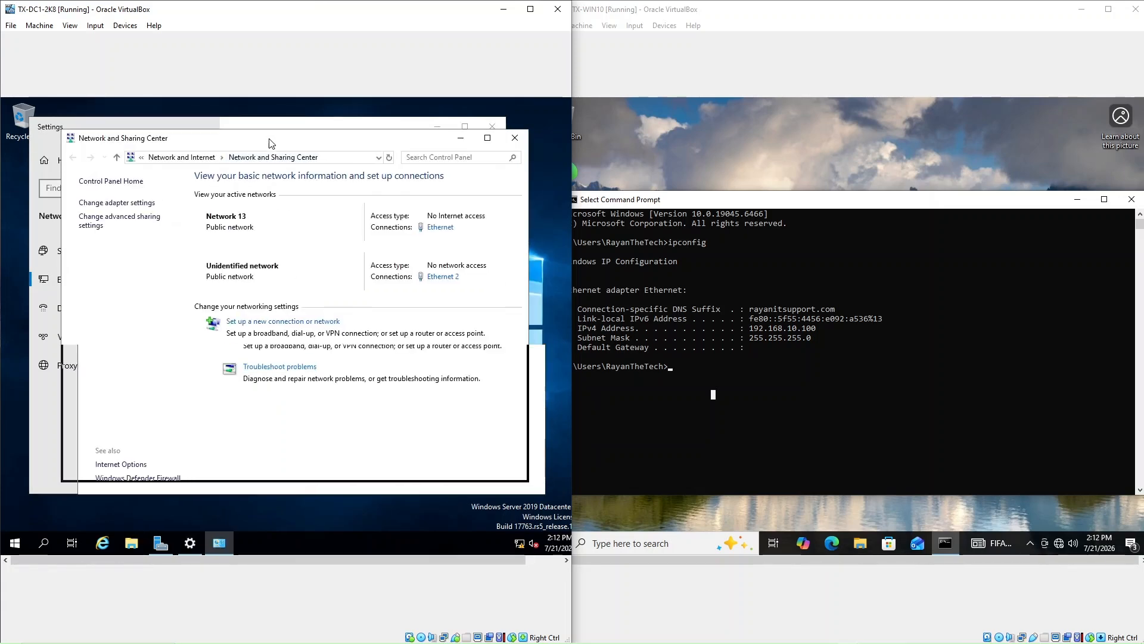
pyautogui.click(452, 277)
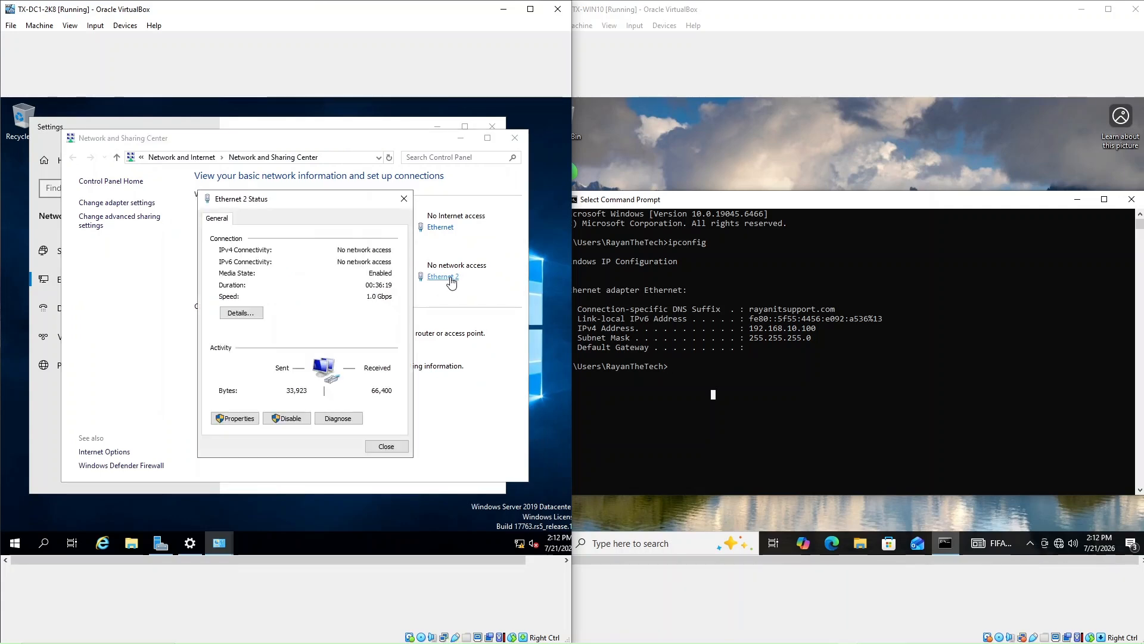
# View Ethernet 2 details (static IPv4 and DNS 192.168.10.1) and briefly check Server Manager's DHCP page
pyautogui.click(260, 315)
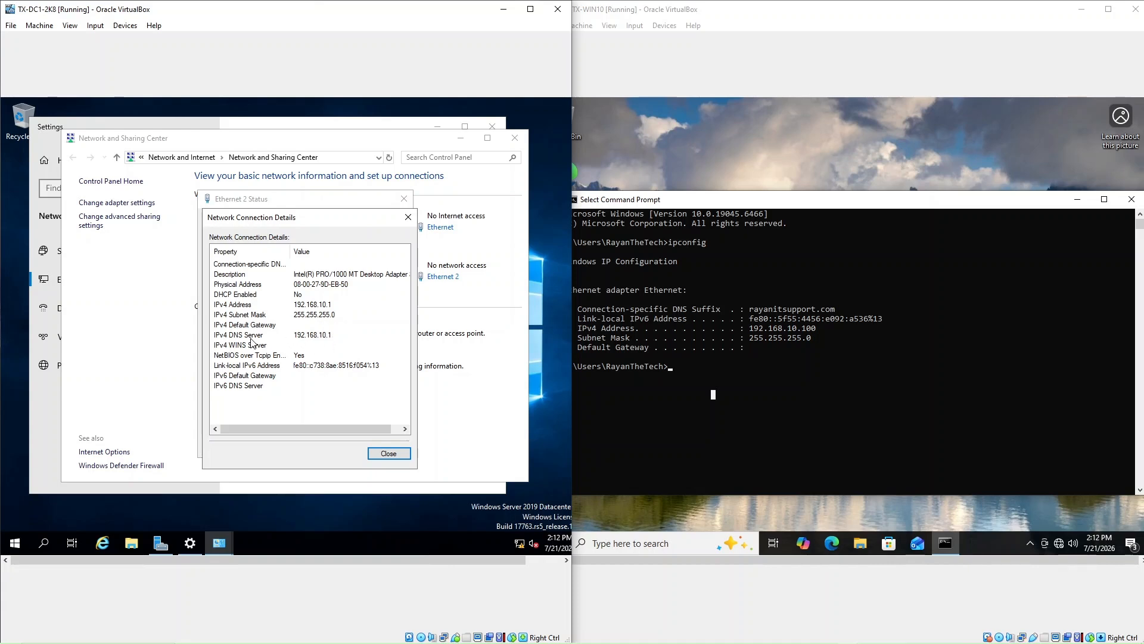
pyautogui.click(701, 356)
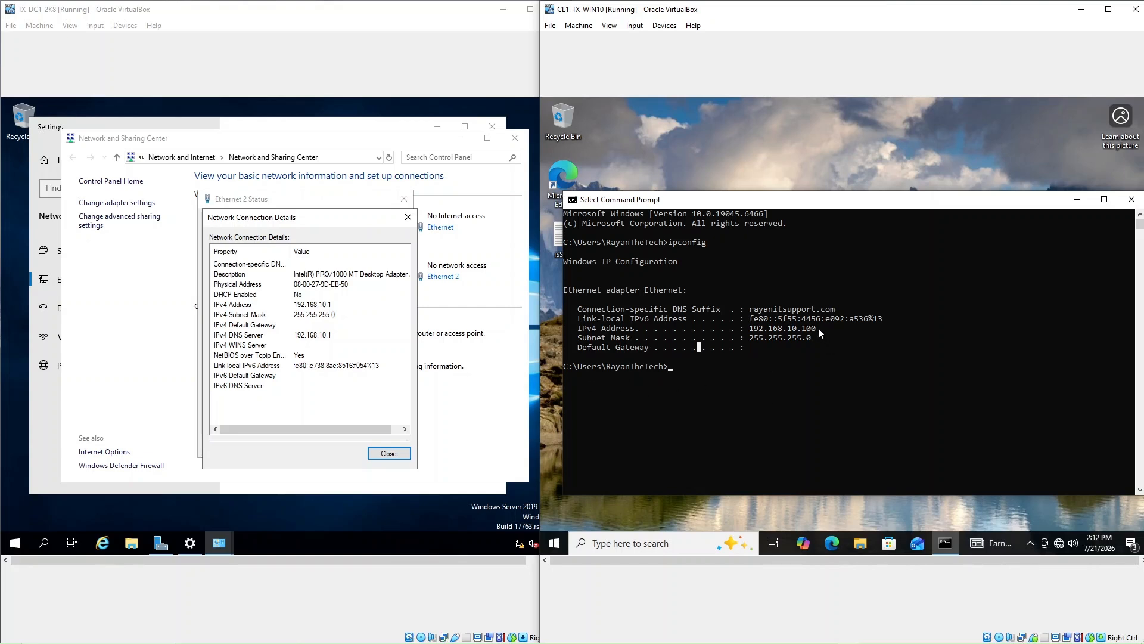
pyautogui.click(161, 543)
pyautogui.click(35, 232)
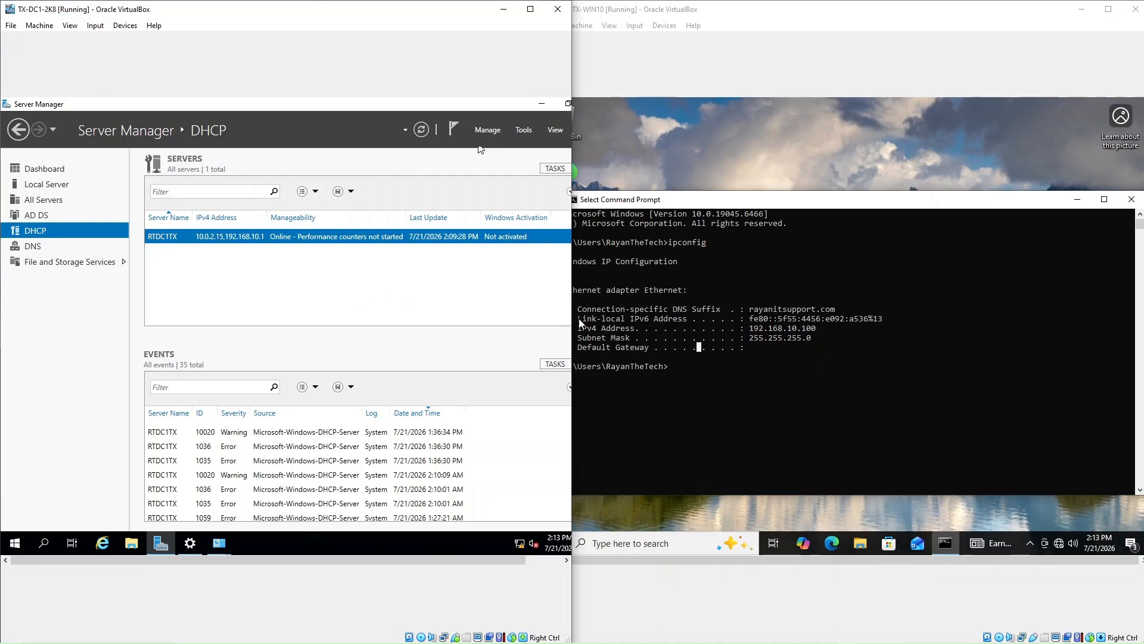
pyautogui.click(540, 107)
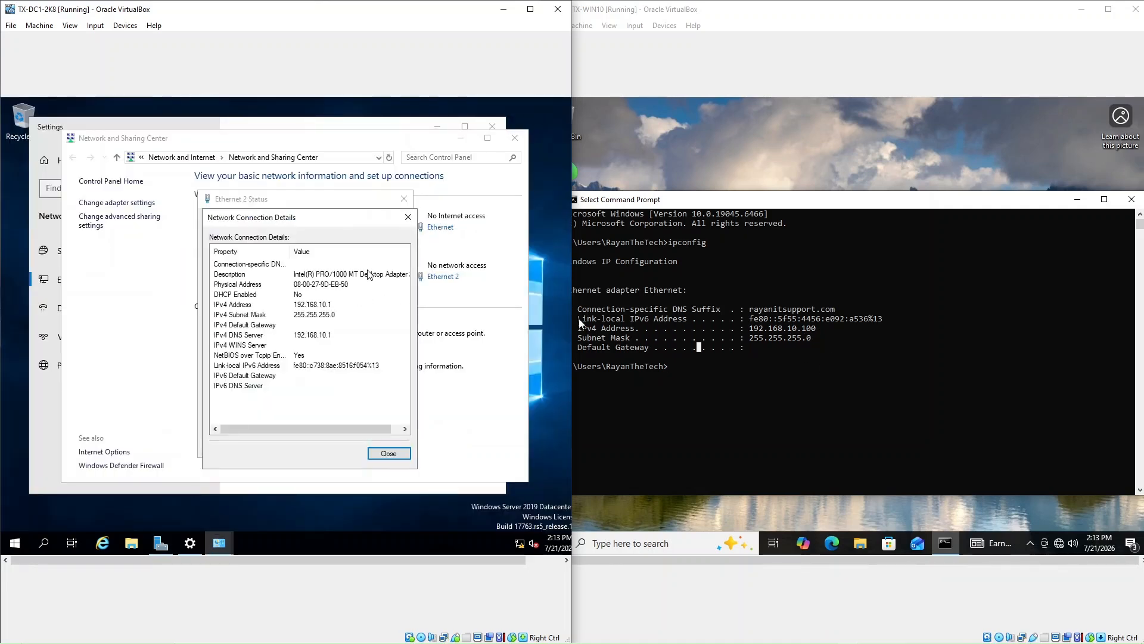
pyautogui.click(699, 375)
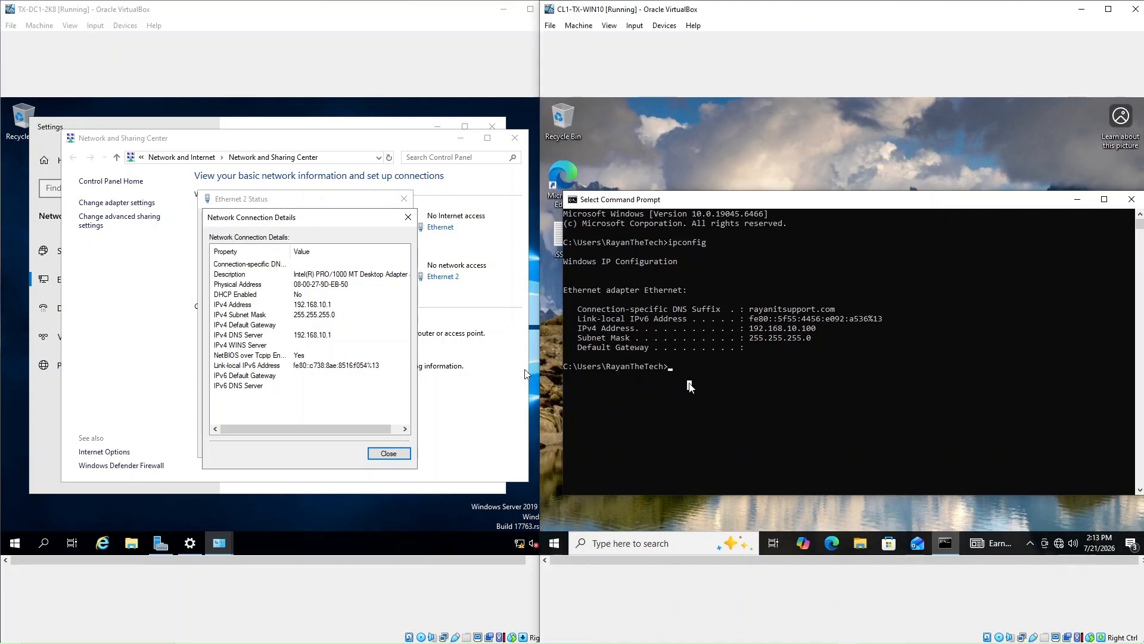
# Ping 192.168.10.1 from the client with 4 replies and 0% loss, then close Network Connection Details
pyautogui.write('ping 192')
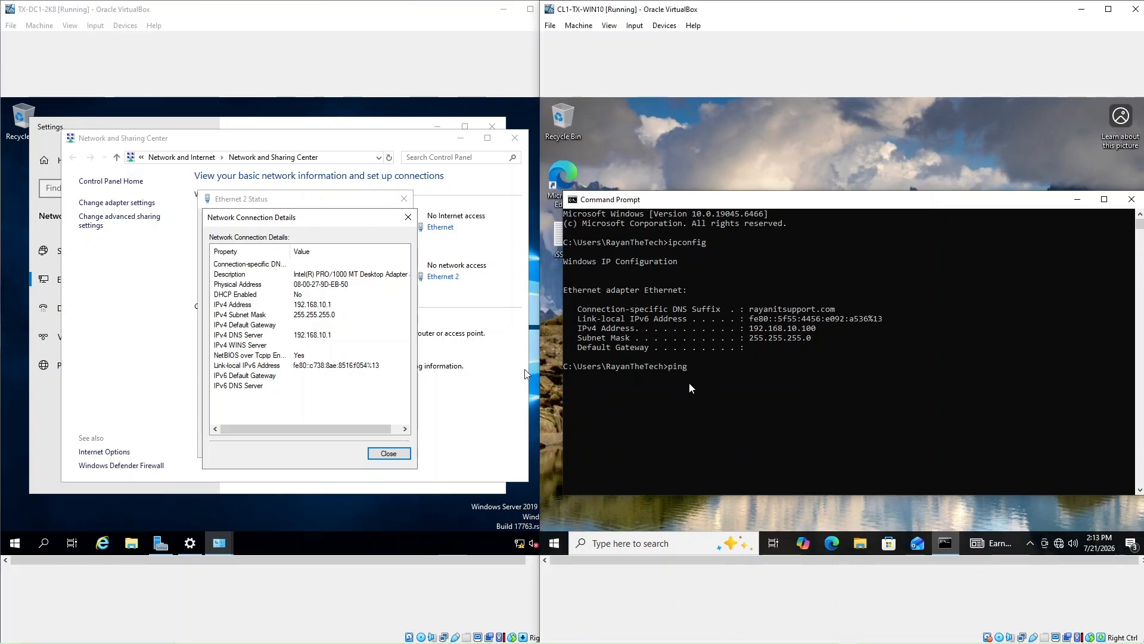
pyautogui.write('.168')
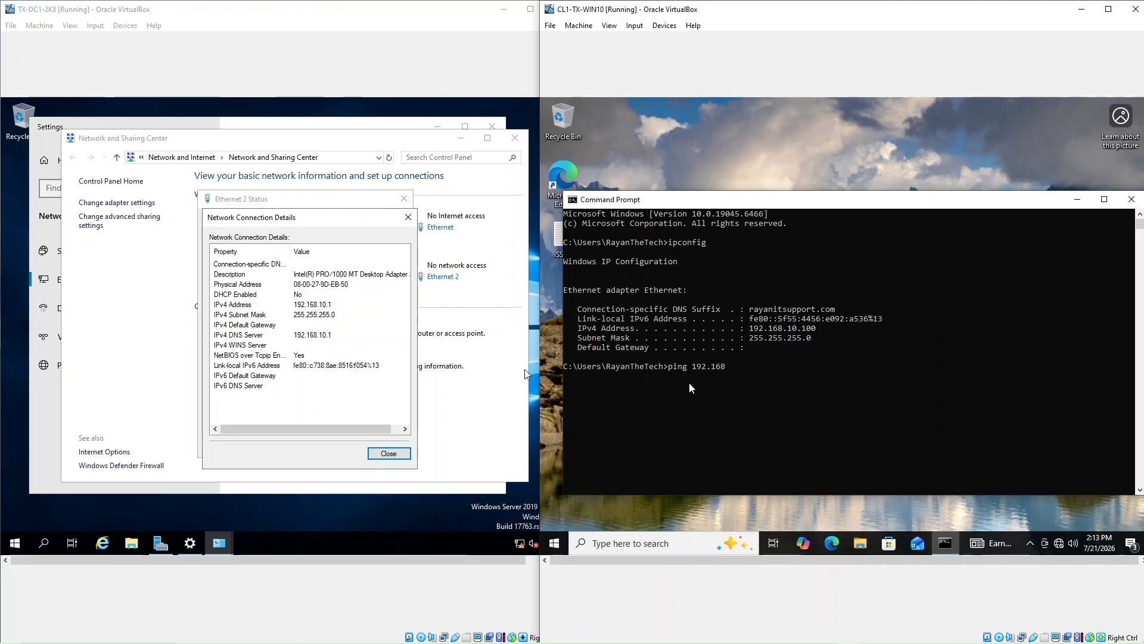
pyautogui.write('.10.1')
pyautogui.press('Return')
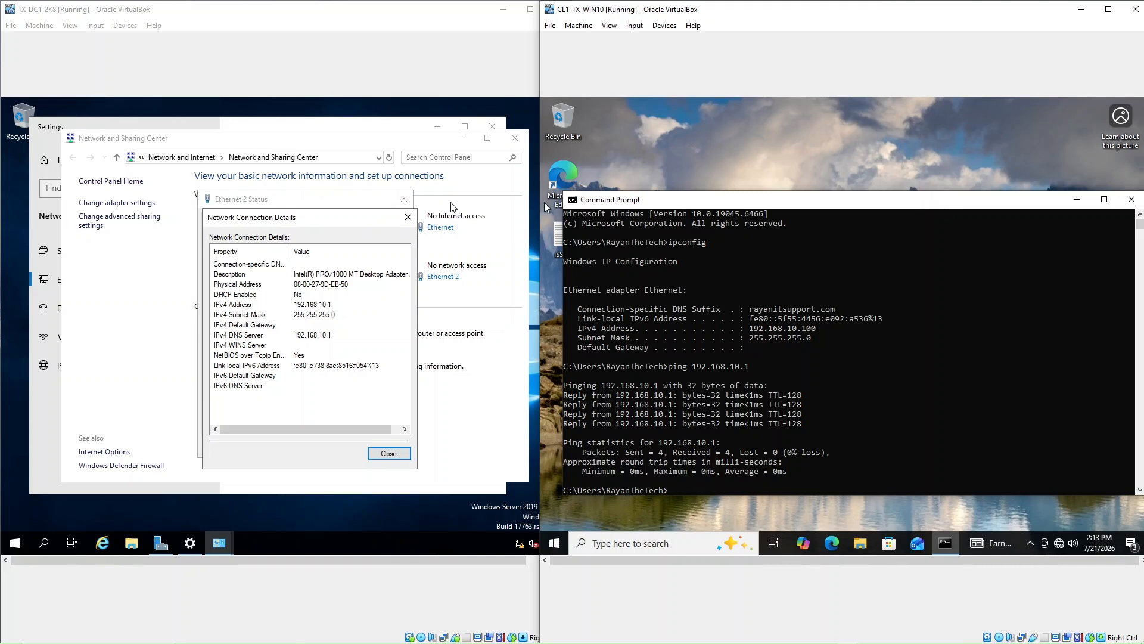
pyautogui.click(408, 217)
# Close the server's Ethernet 2 Status dialog, Network and Sharing Center, and Settings window
pyautogui.click(404, 199)
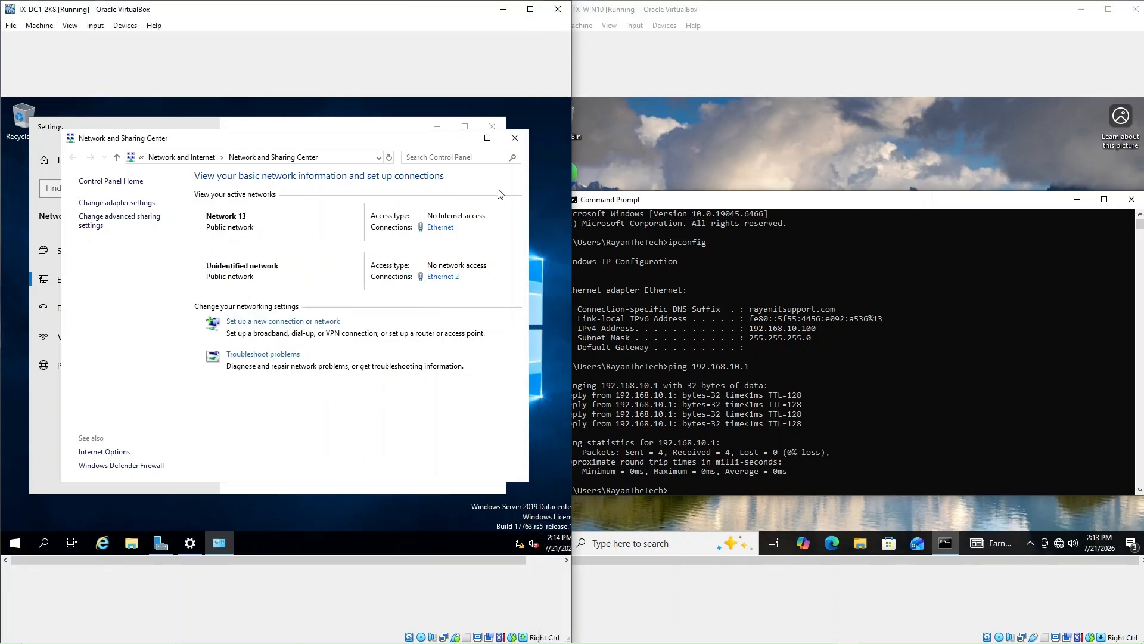
pyautogui.click(514, 138)
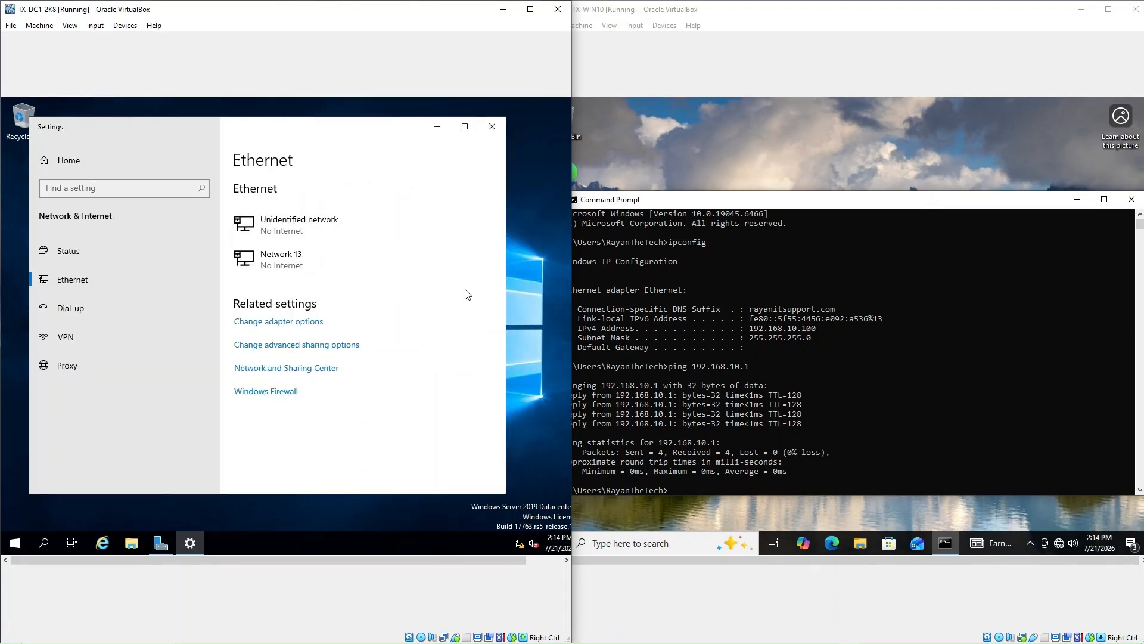
pyautogui.click(492, 127)
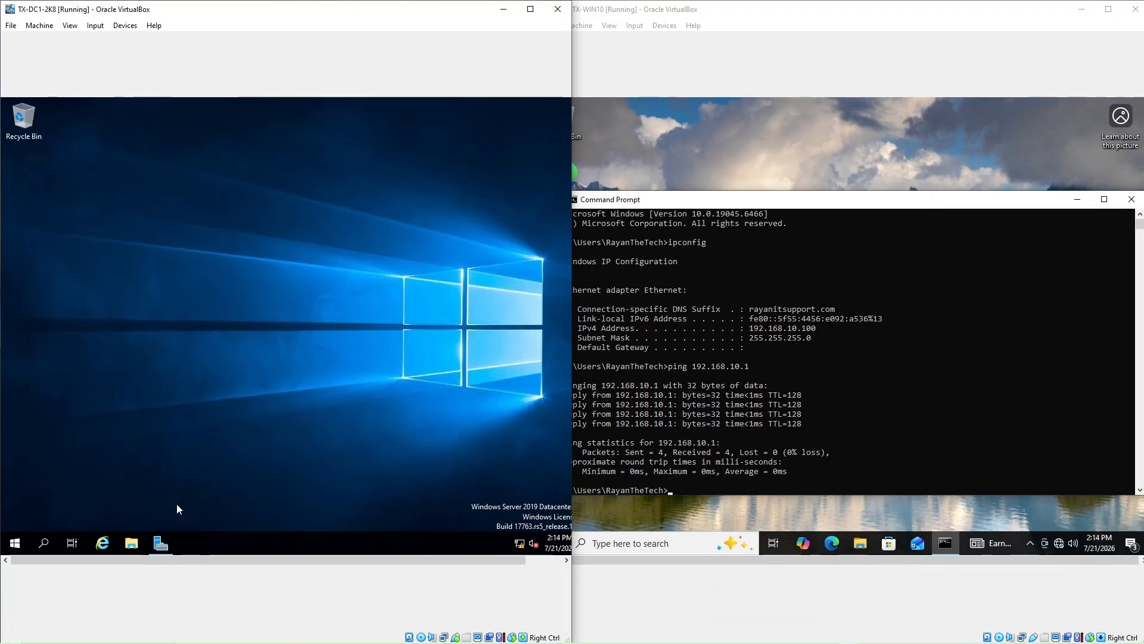
# Open Active Directory Users and Computers and view the empty Computers container of rayanthetech.local
pyautogui.click(161, 542)
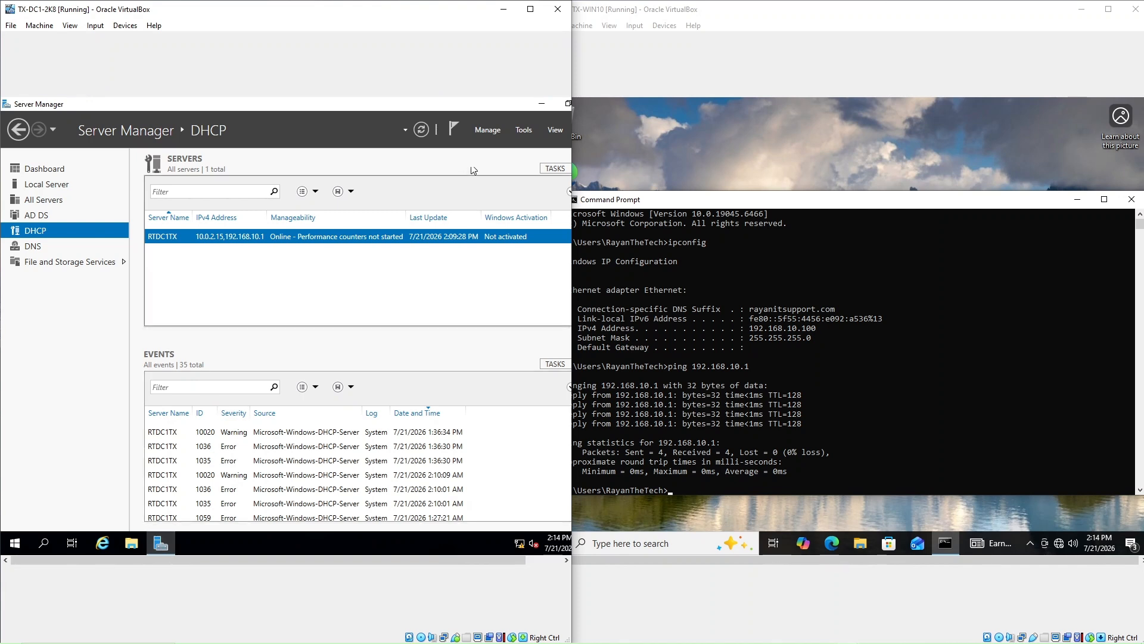
pyautogui.click(526, 132)
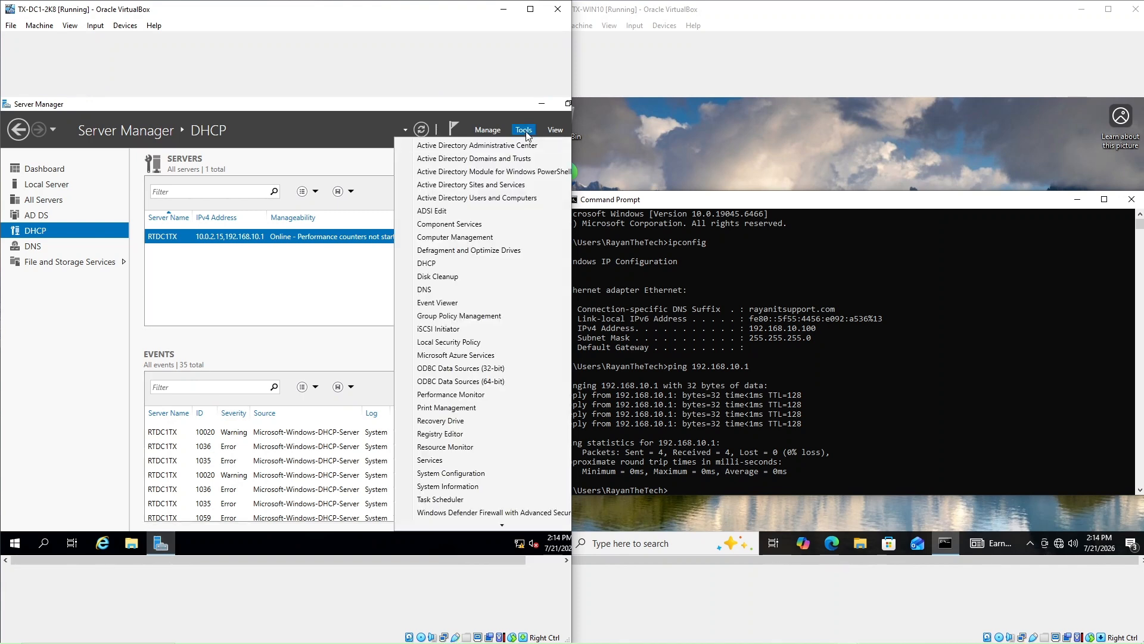
pyautogui.click(480, 198)
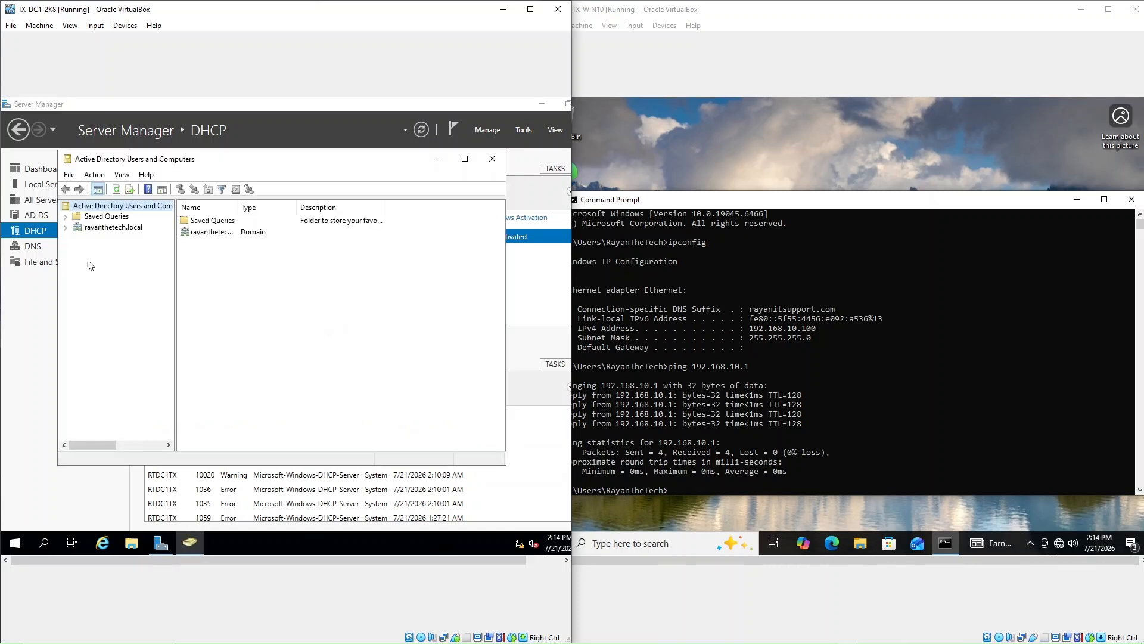
pyautogui.click(66, 228)
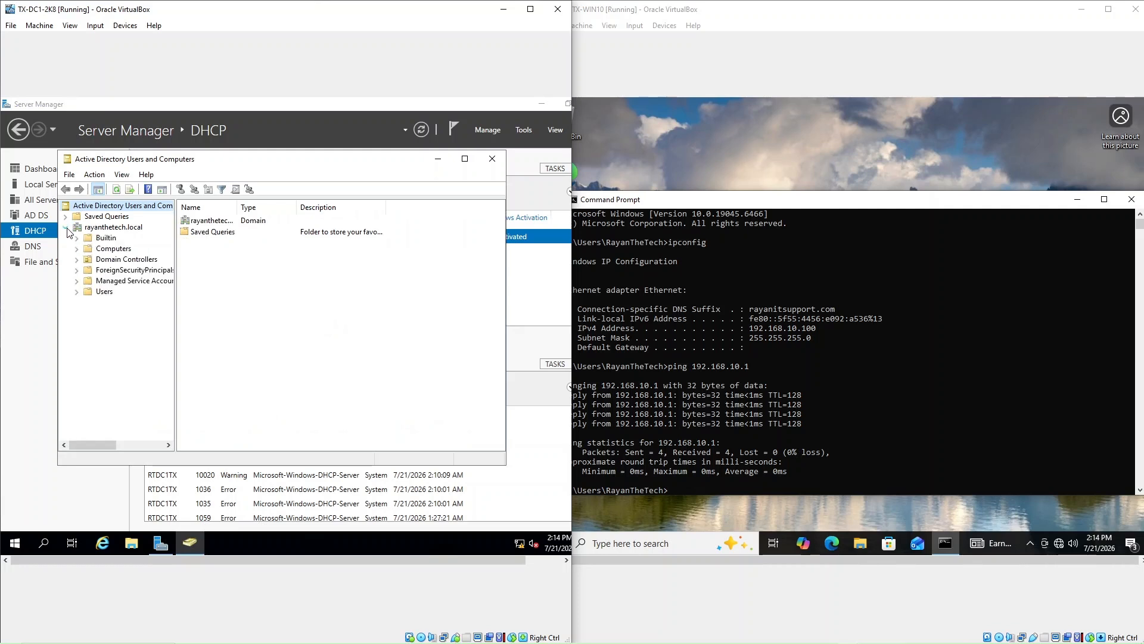
pyautogui.click(102, 252)
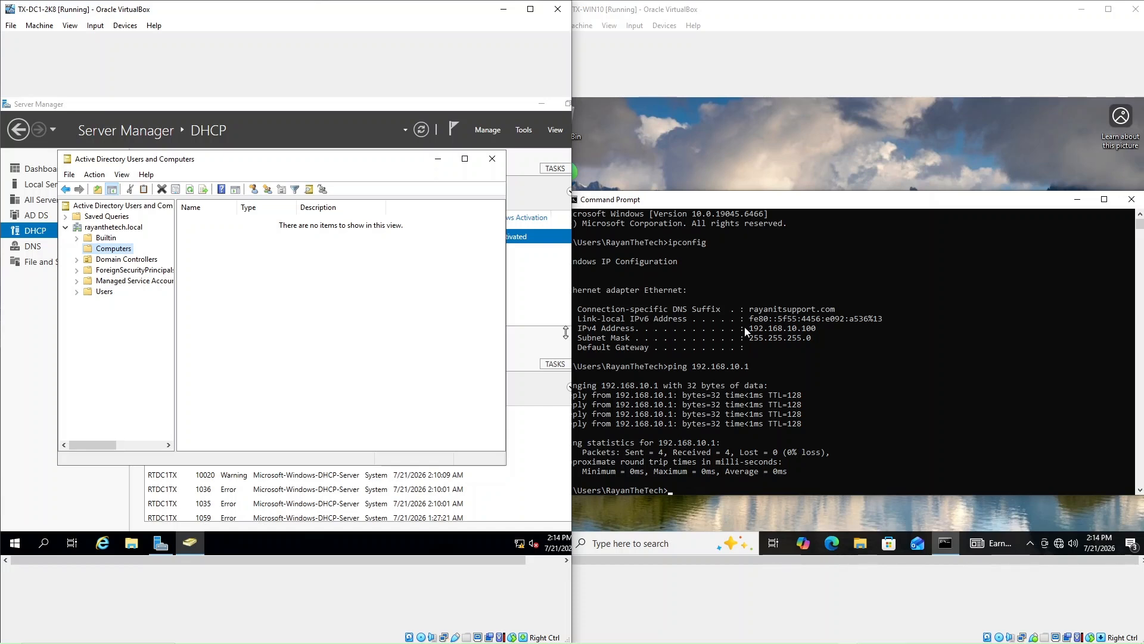
# Close the Command Prompt on the Windows 10 client
pyautogui.click(632, 55)
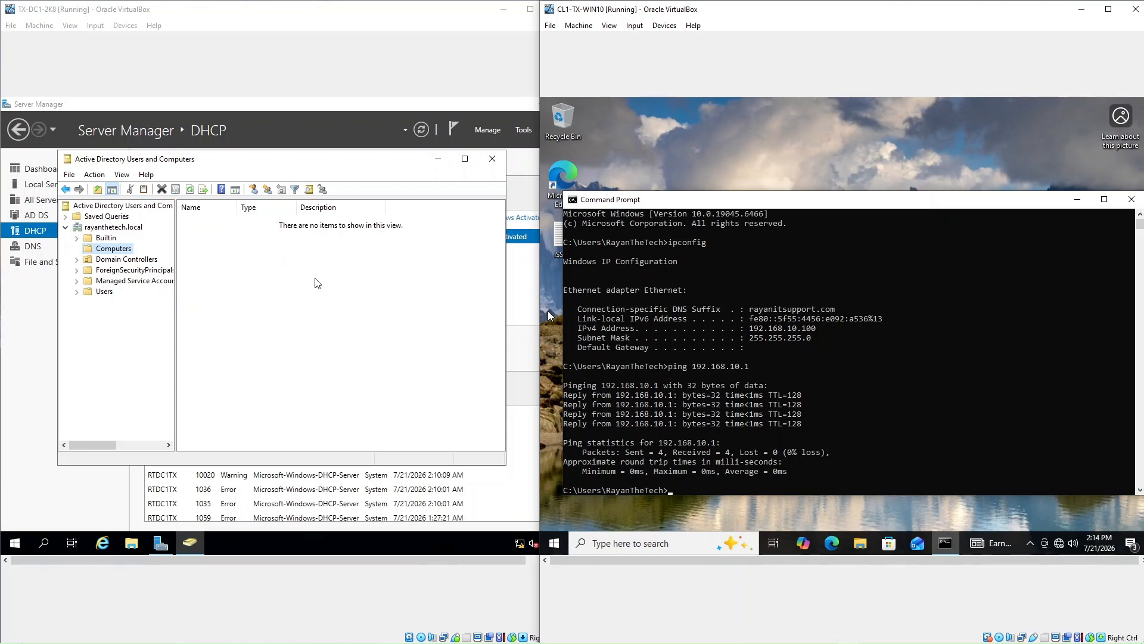
pyautogui.click(786, 405)
pyautogui.click(1131, 200)
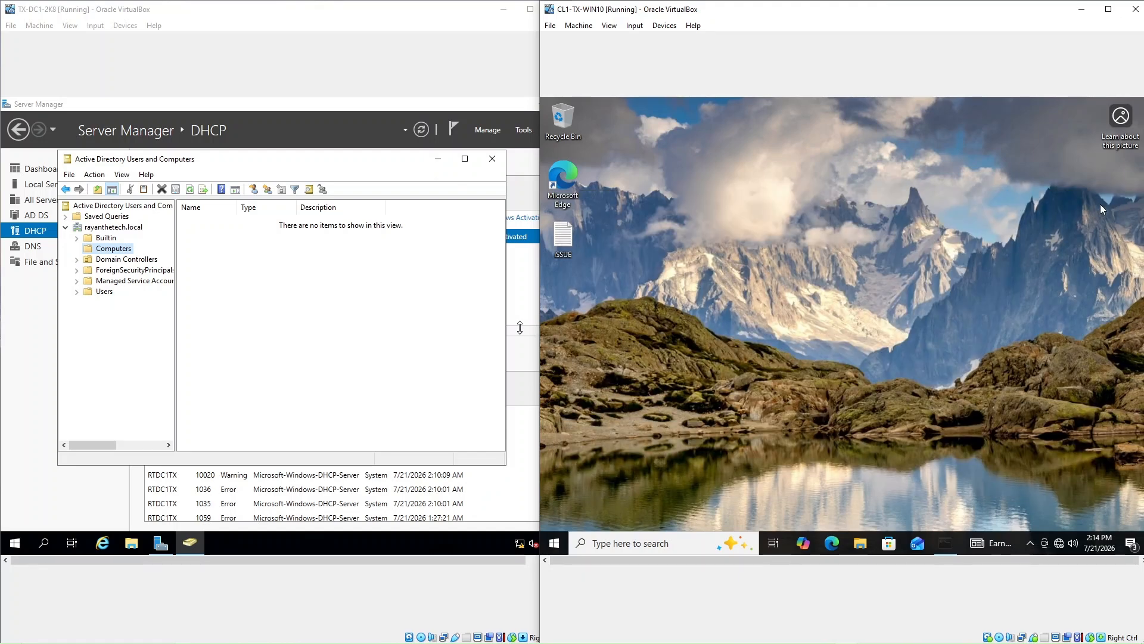
pyautogui.click(638, 547)
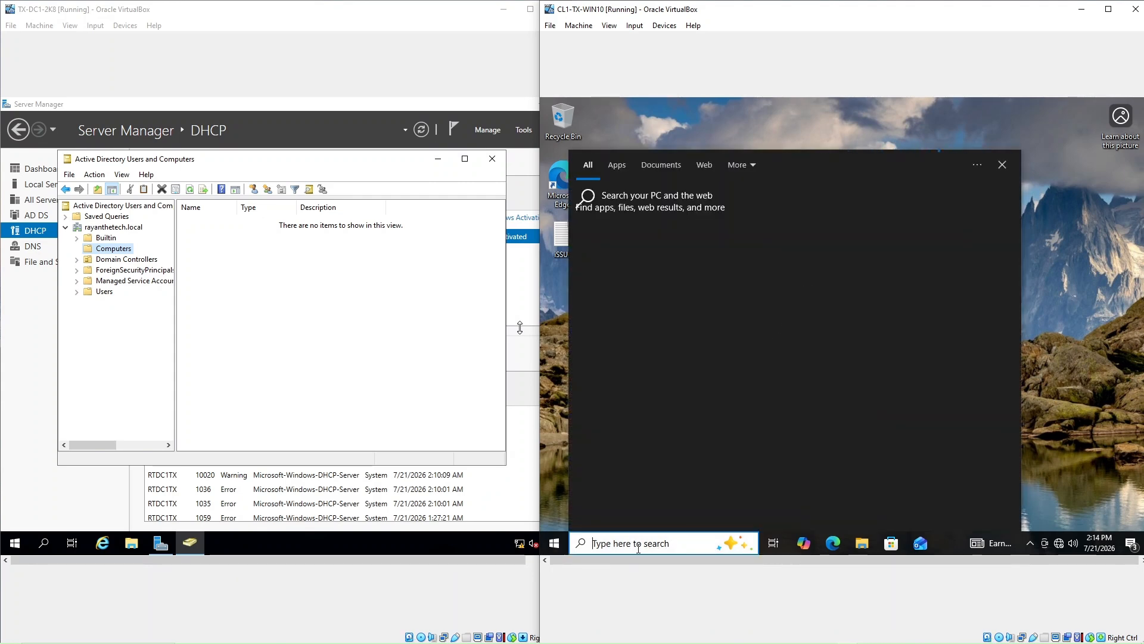
# Open This PC's Properties on the client and maximize the About page showing CL1-TX-WIN10, 2.00 GB RAM
pyautogui.write('this')
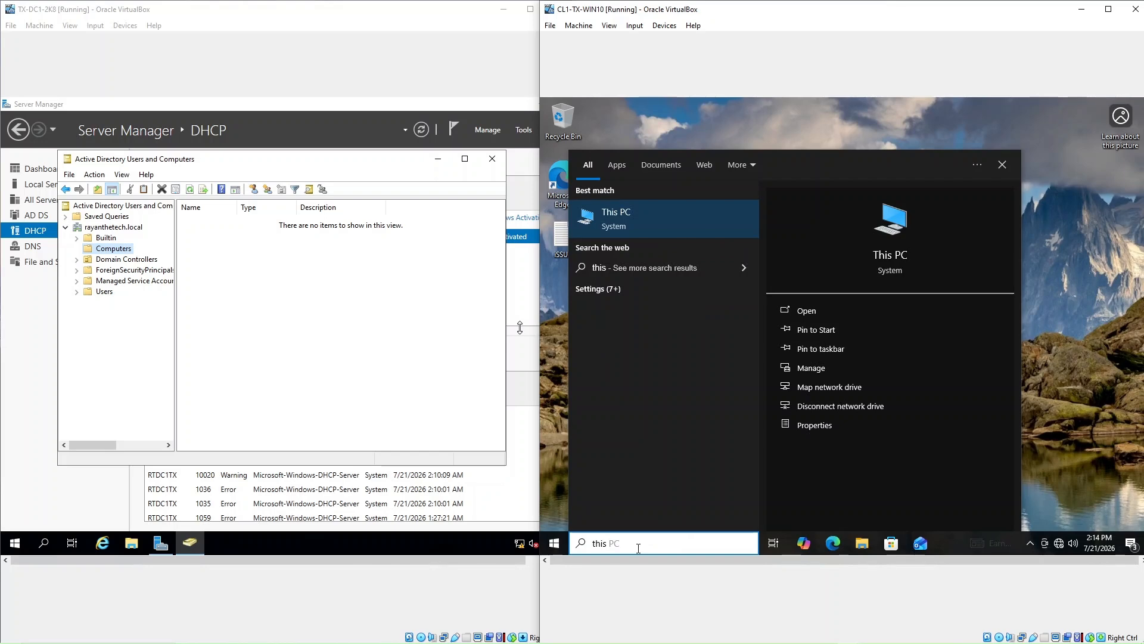
pyautogui.write(' pc')
pyautogui.press('Return')
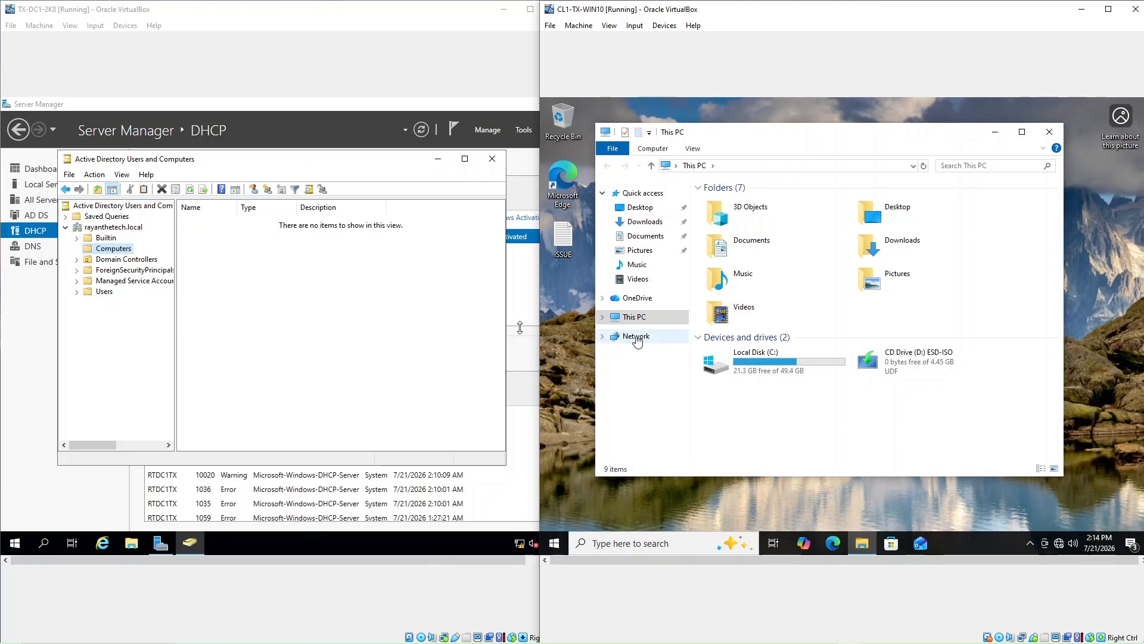
pyautogui.moveTo(767, 138); pyautogui.dragTo(767, 126)
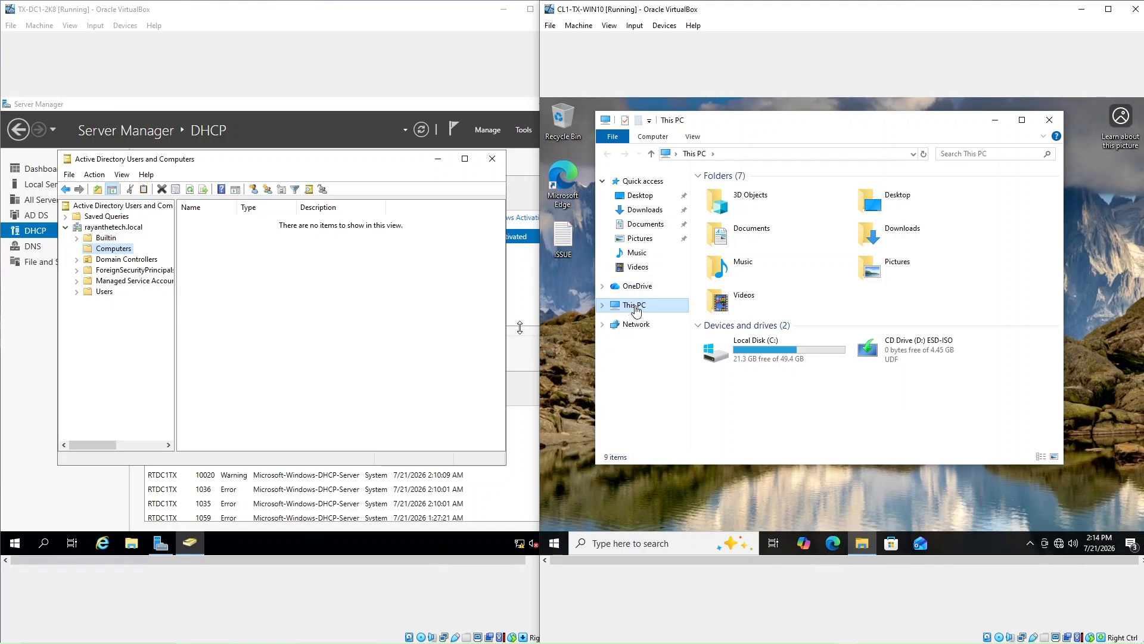
pyautogui.rightClick(635, 309)
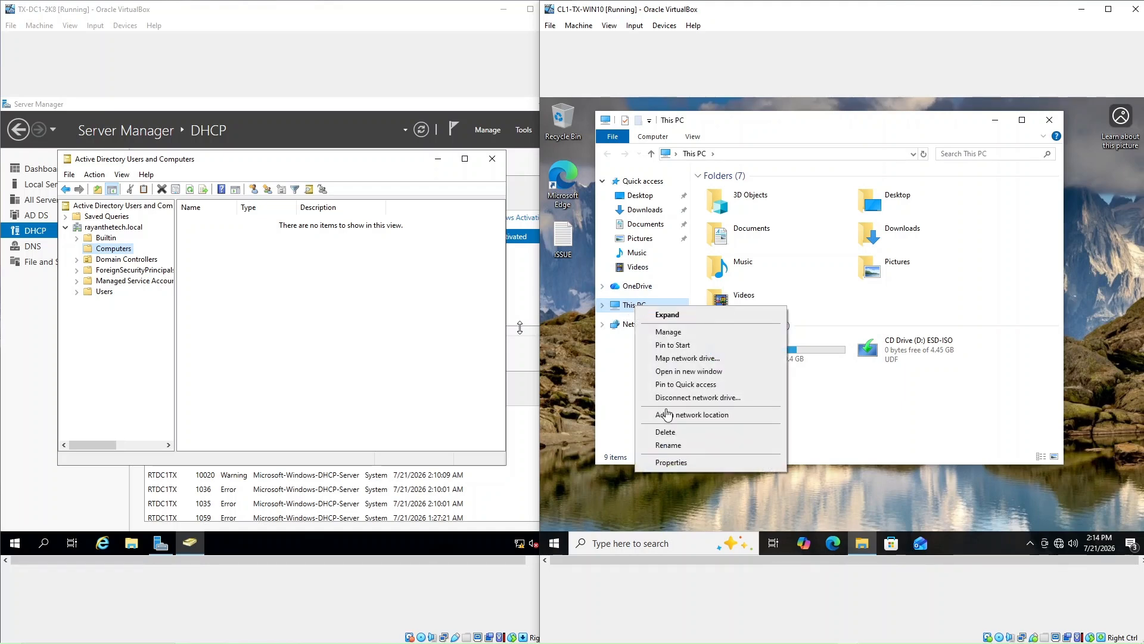
pyautogui.click(667, 463)
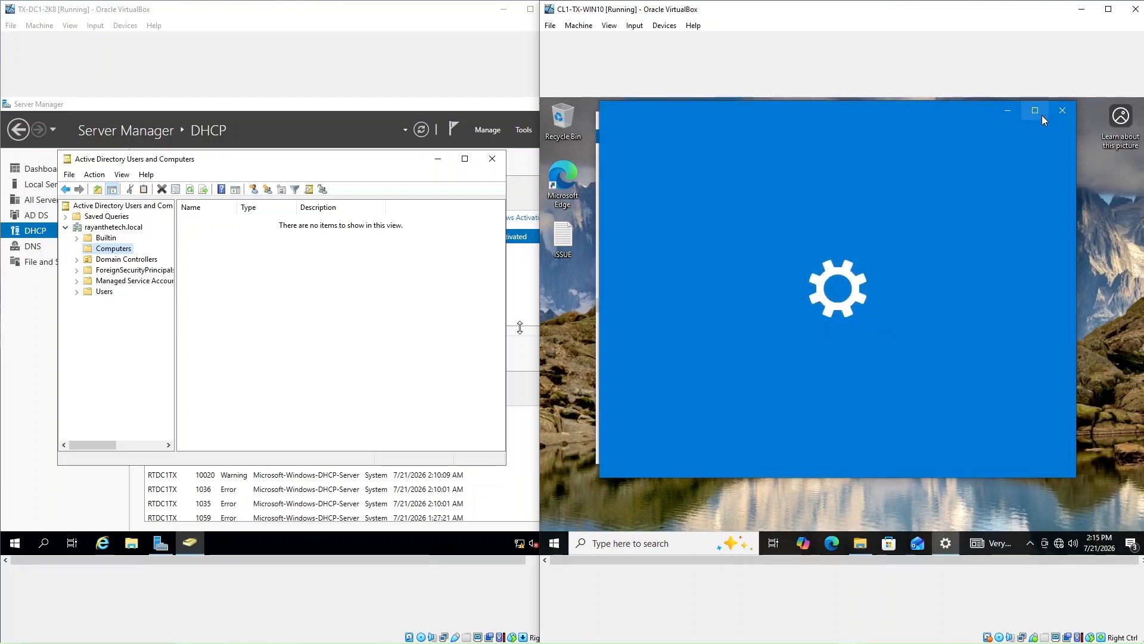
pyautogui.click(1037, 113)
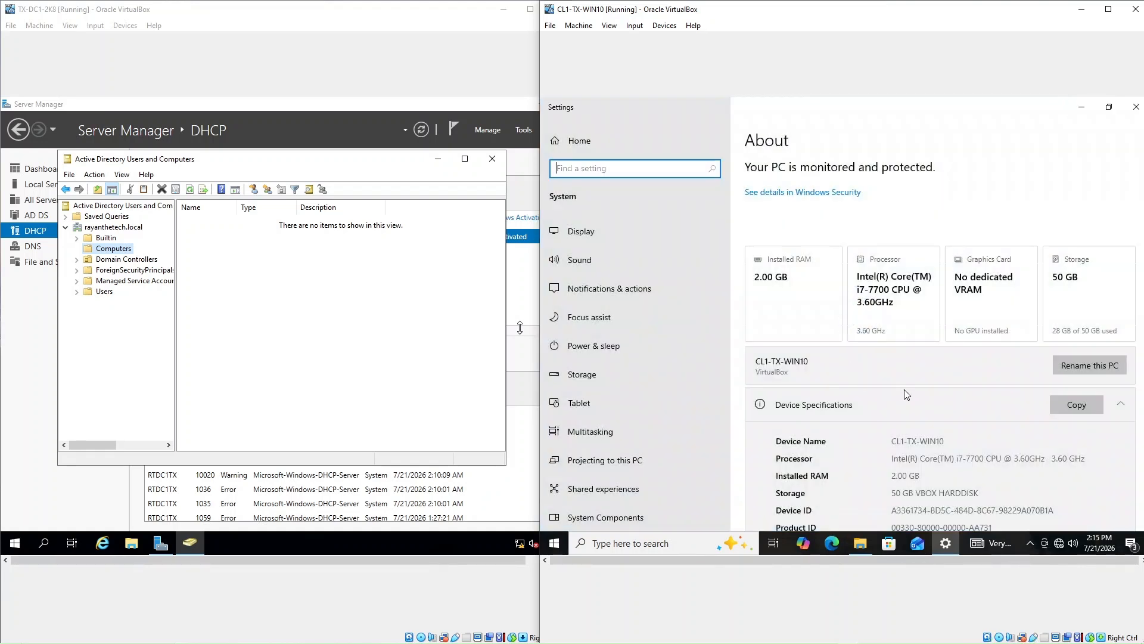
# Open System Properties' Computer Name tab and its domain change dialog, showing WORKGROUP membership
pyautogui.scroll(-10, 903, 394)
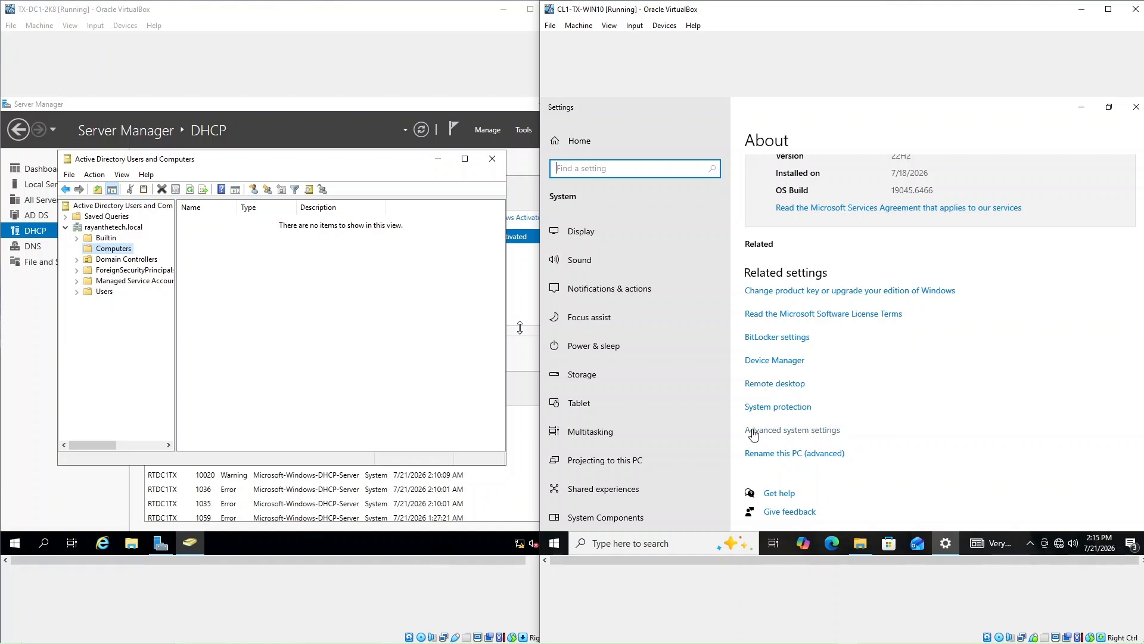
pyautogui.click(802, 436)
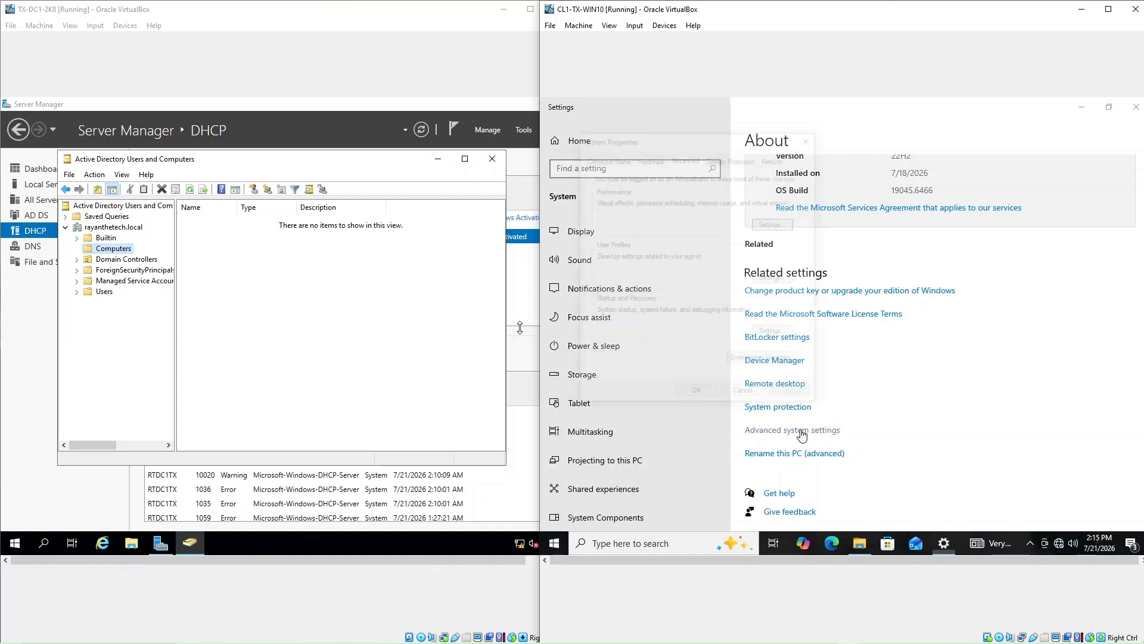
pyautogui.moveTo(658, 147); pyautogui.dragTo(677, 170)
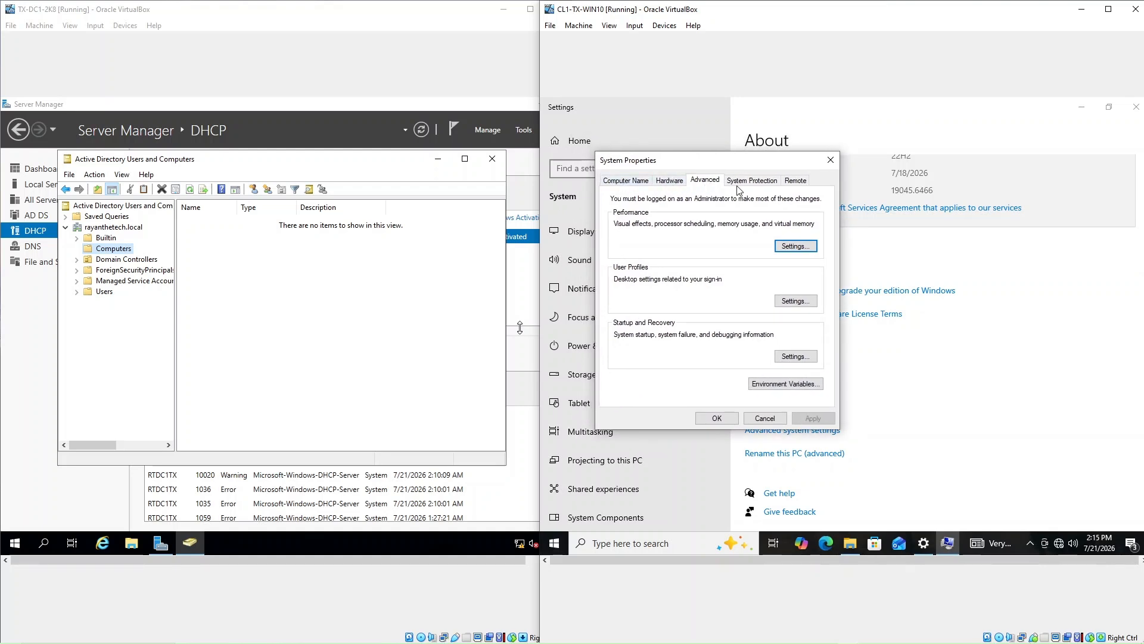
pyautogui.click(625, 180)
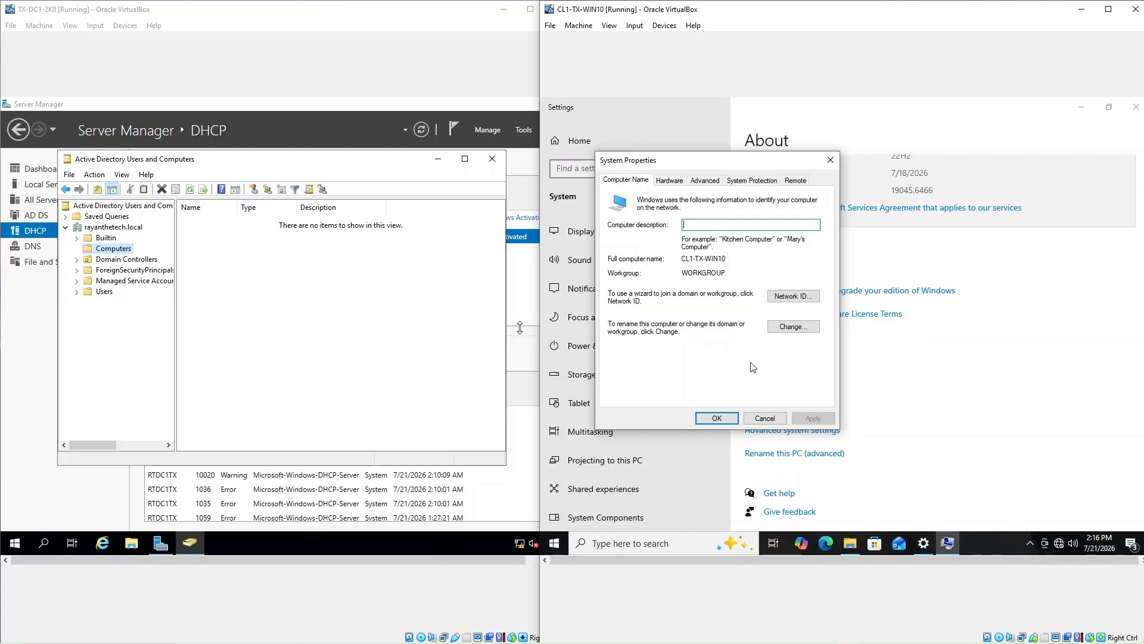
pyautogui.click(792, 327)
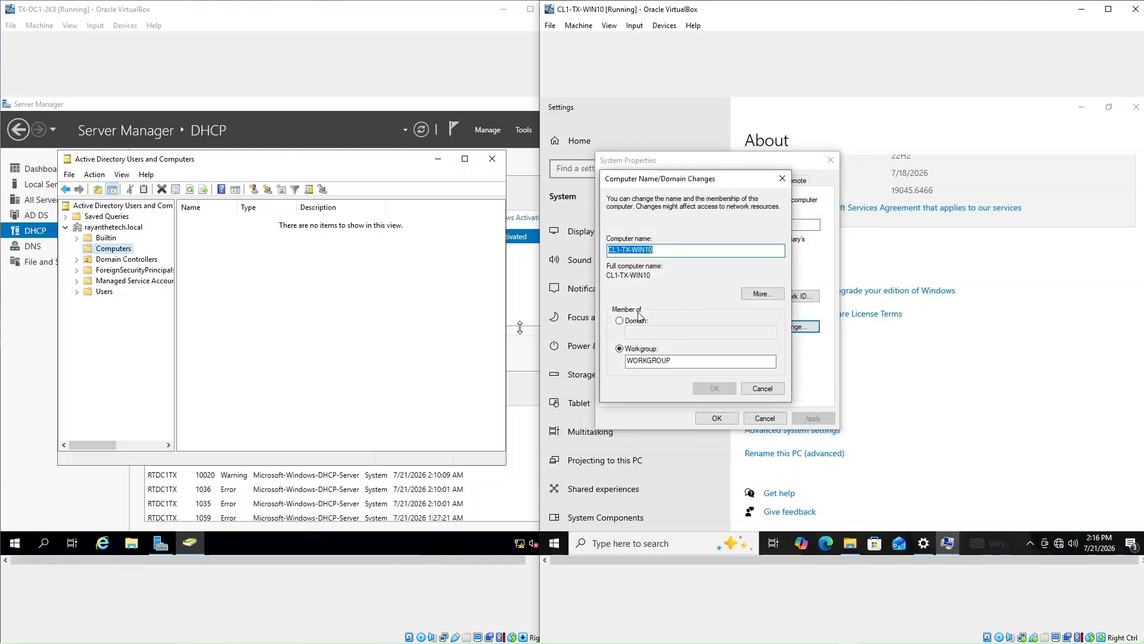
# Choose Domain membership, enter rayanthetech.local as the domain, and submit the join request
pyautogui.click(620, 322)
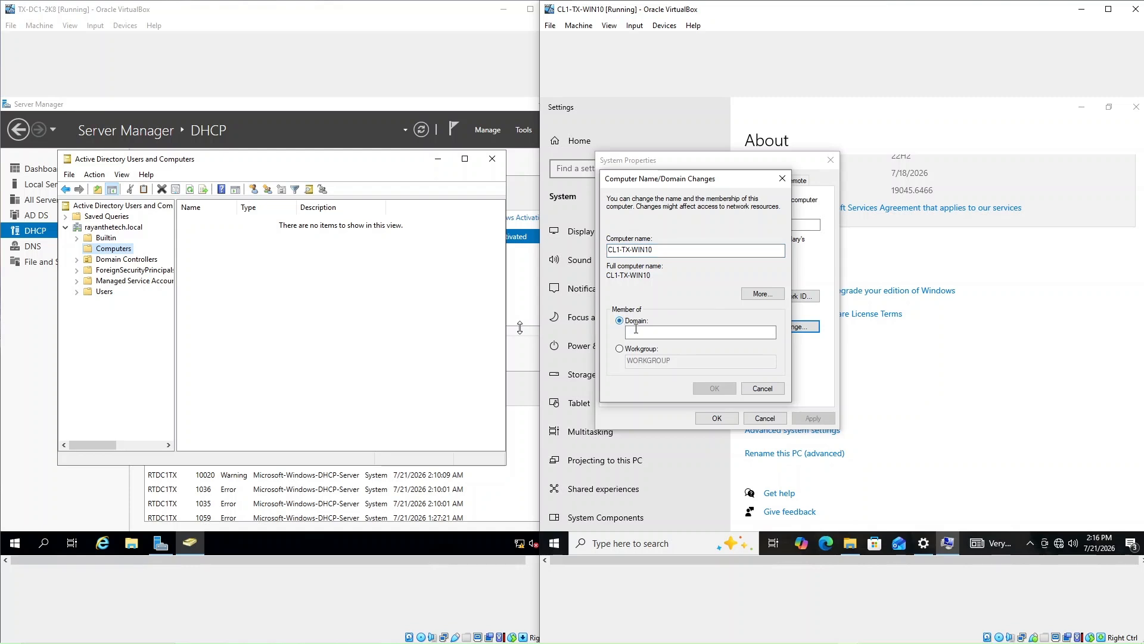
pyautogui.click(642, 332)
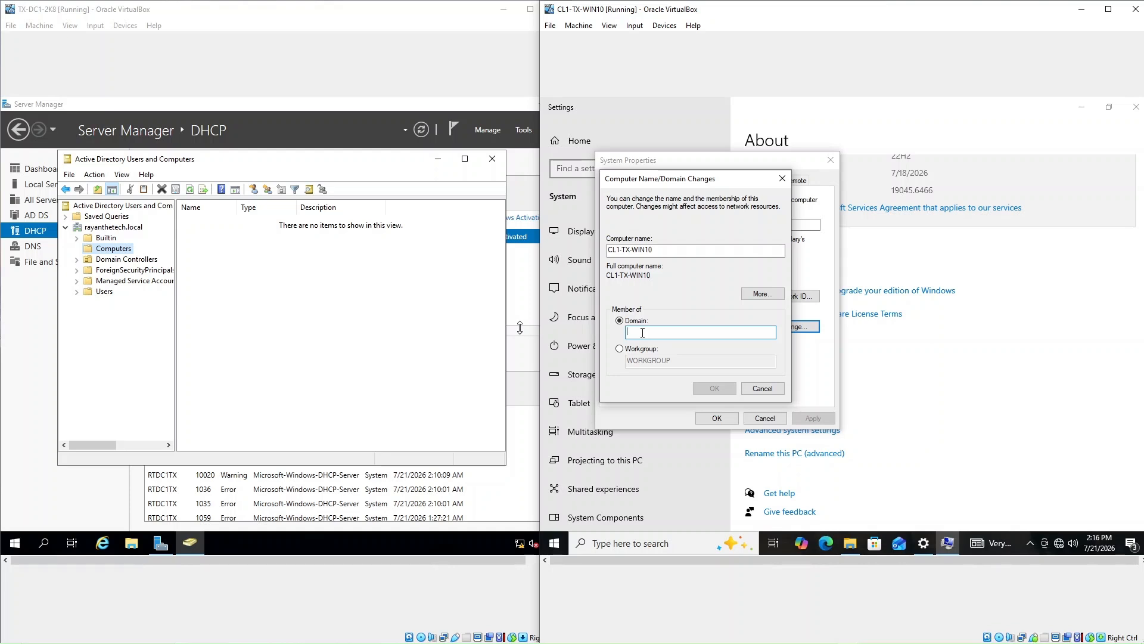
pyautogui.write('rayanth')
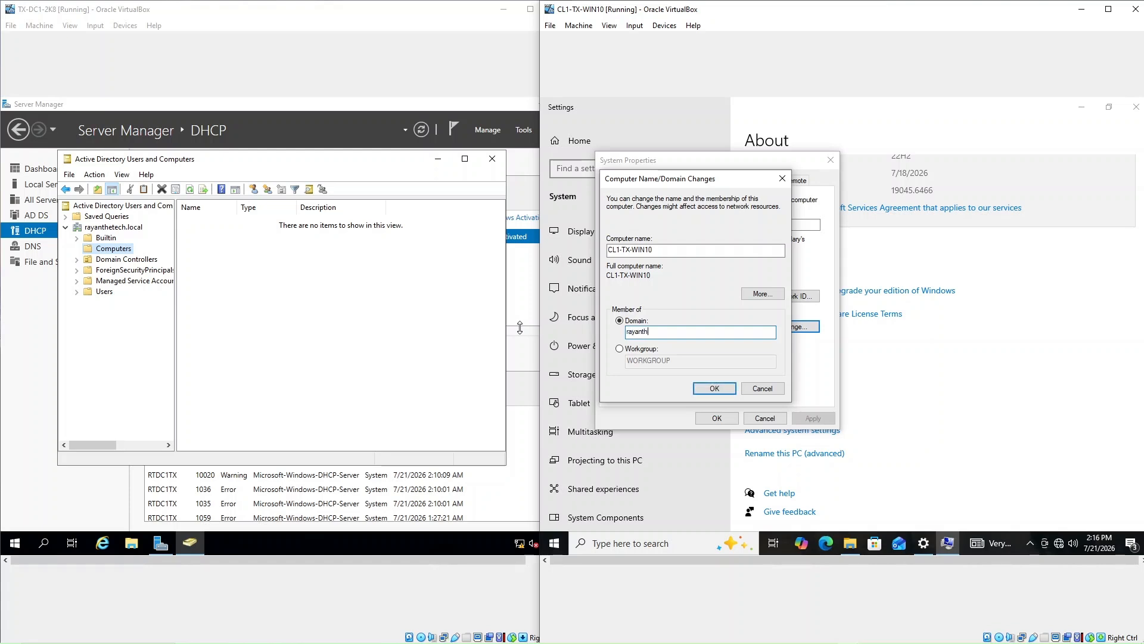
pyautogui.write('etech.local')
pyautogui.click(716, 389)
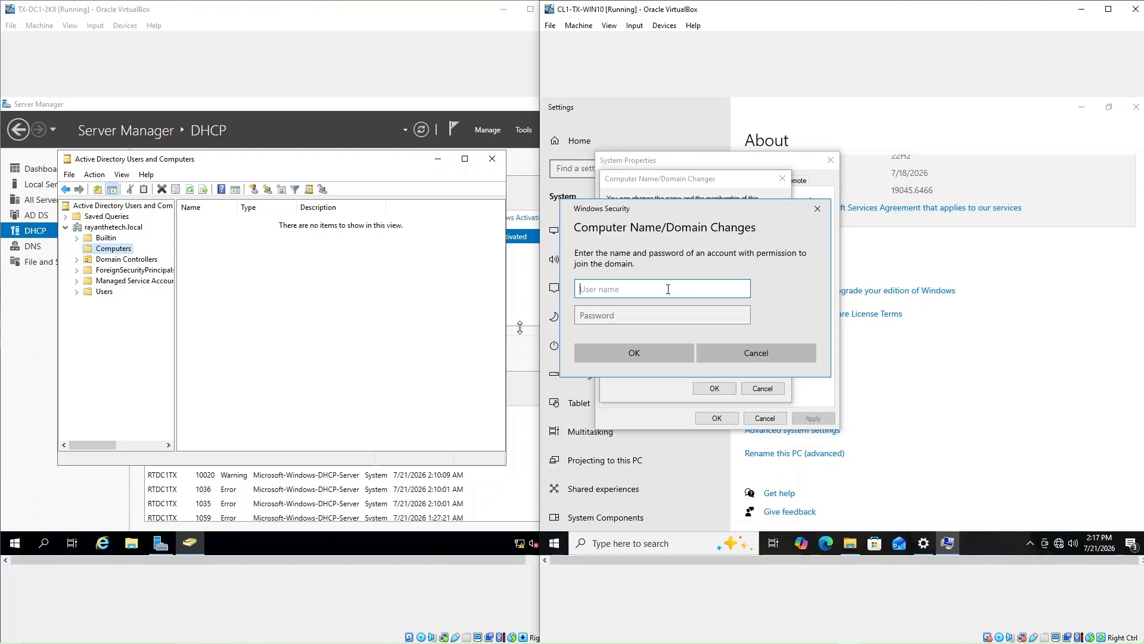
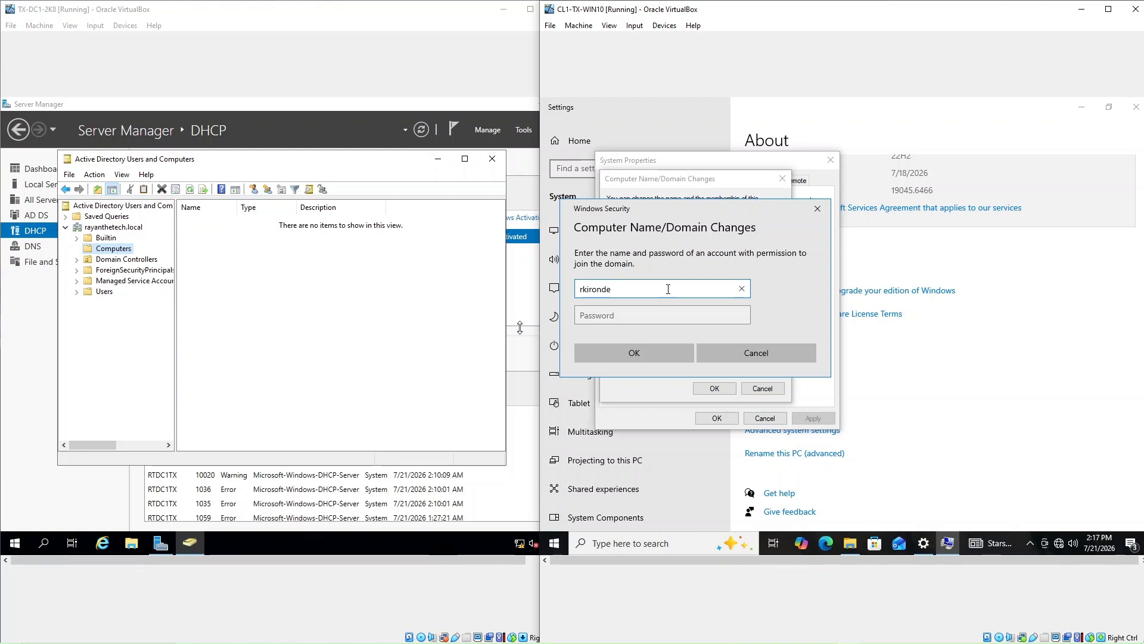
# Enter the domain admin's user name and password to authorise the join to rayanthetech.local
pyautogui.press('Tab')
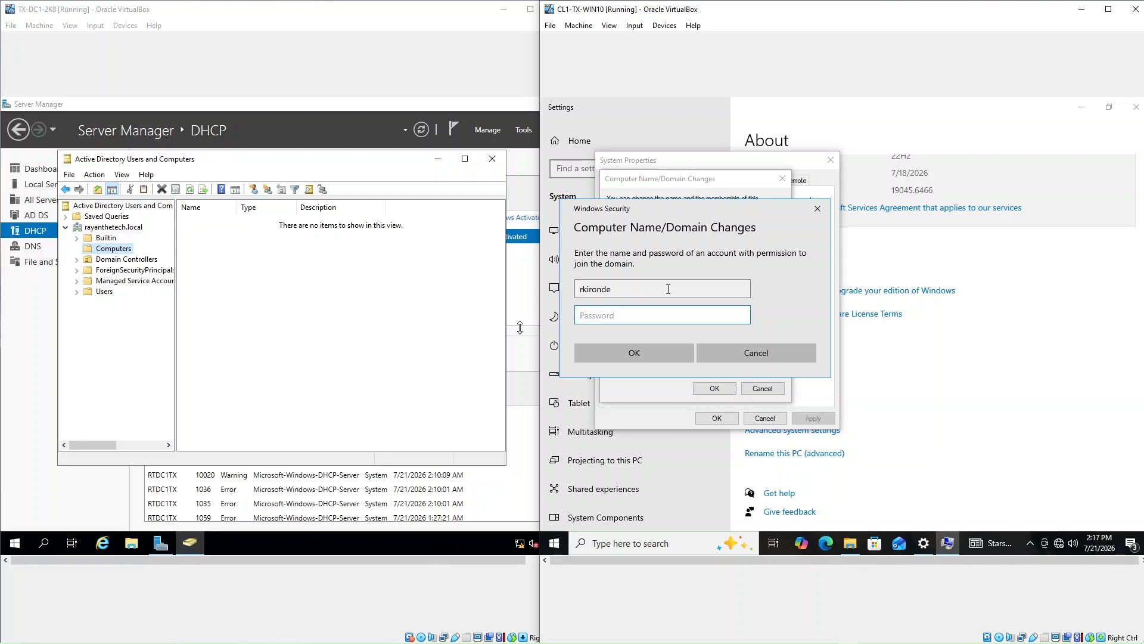
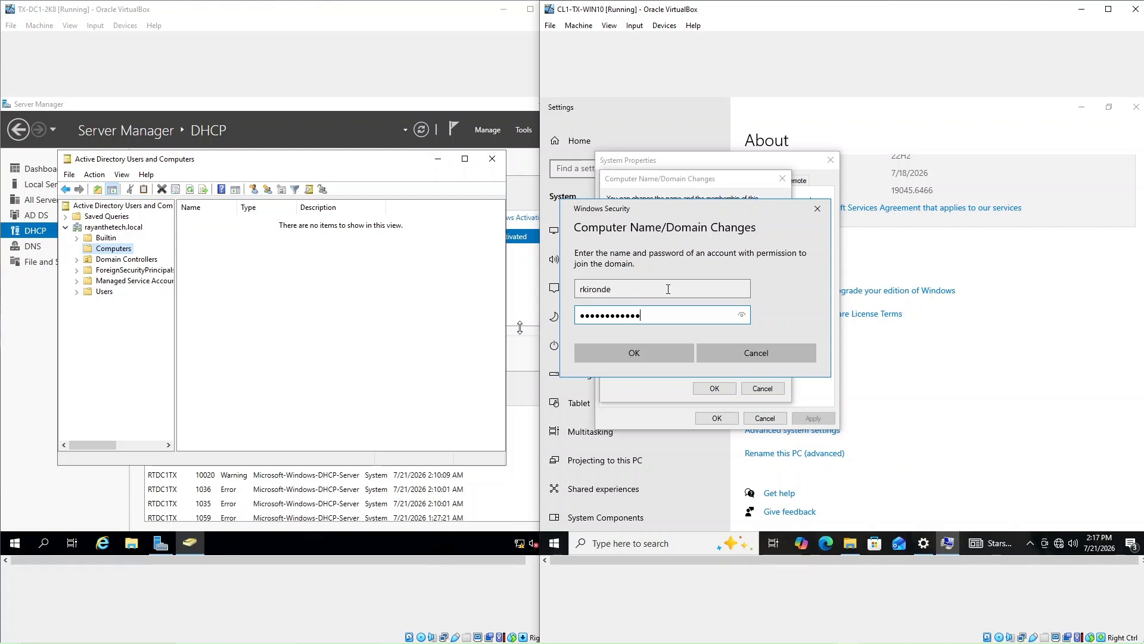
pyautogui.press('Return')
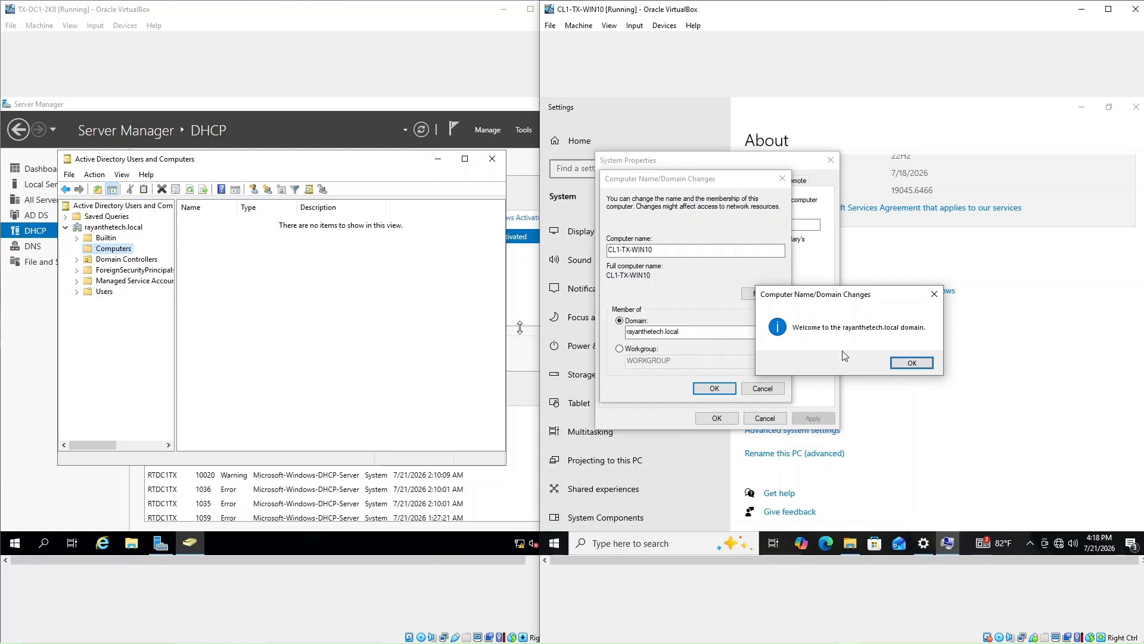
# Dismiss the welcome and restart notices, close System Properties, and restart the Windows 10 VM now
pyautogui.click(911, 365)
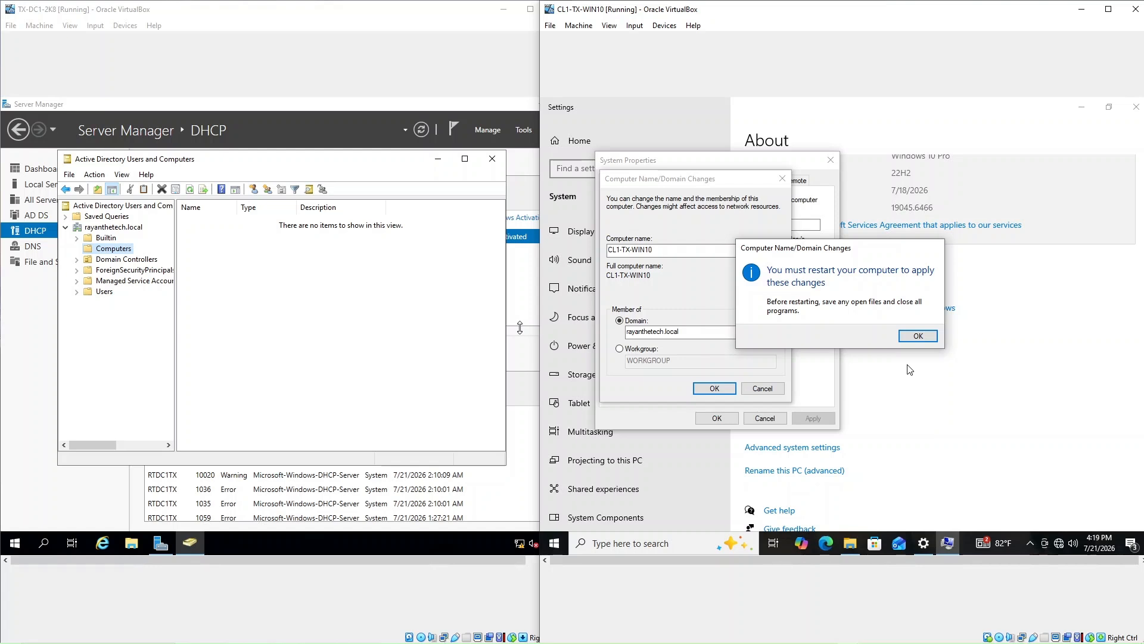
pyautogui.click(911, 336)
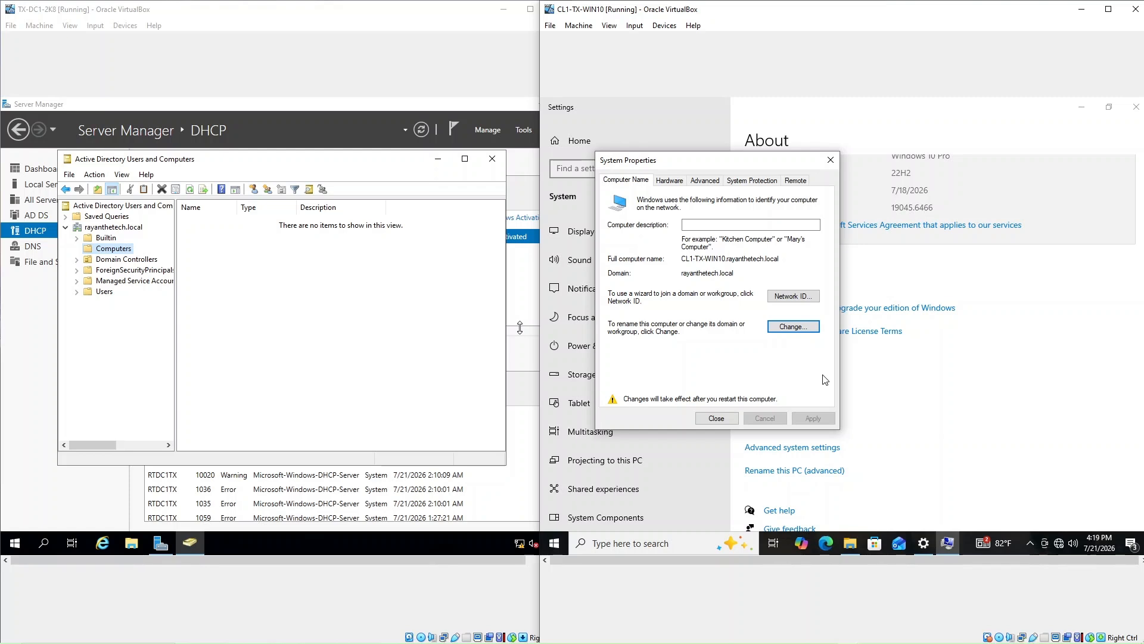
pyautogui.click(717, 419)
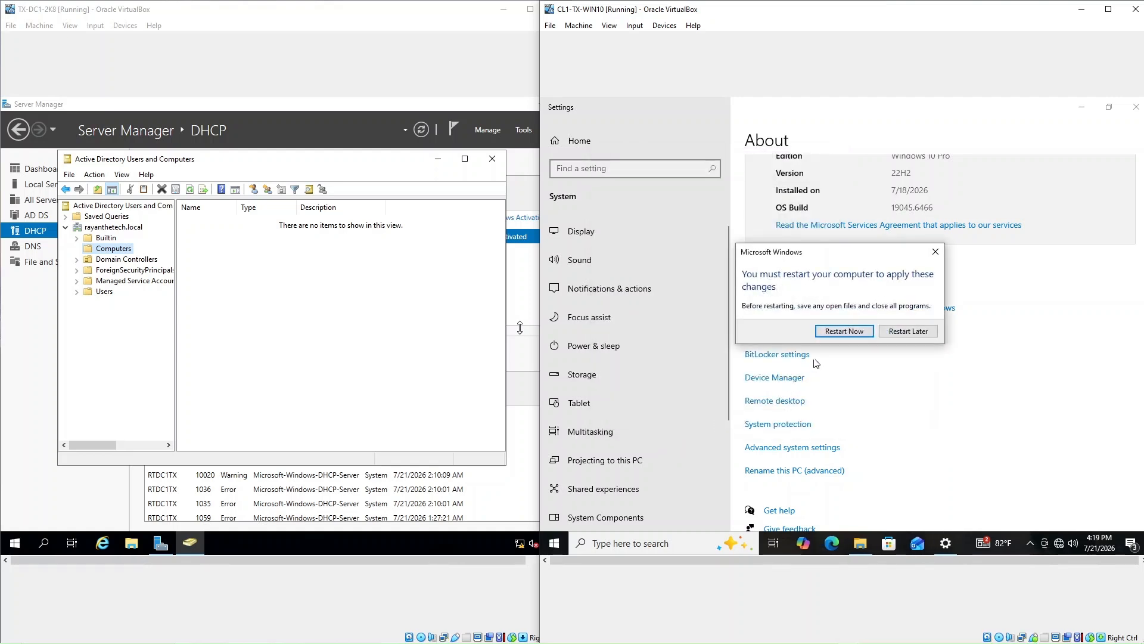
pyautogui.click(855, 335)
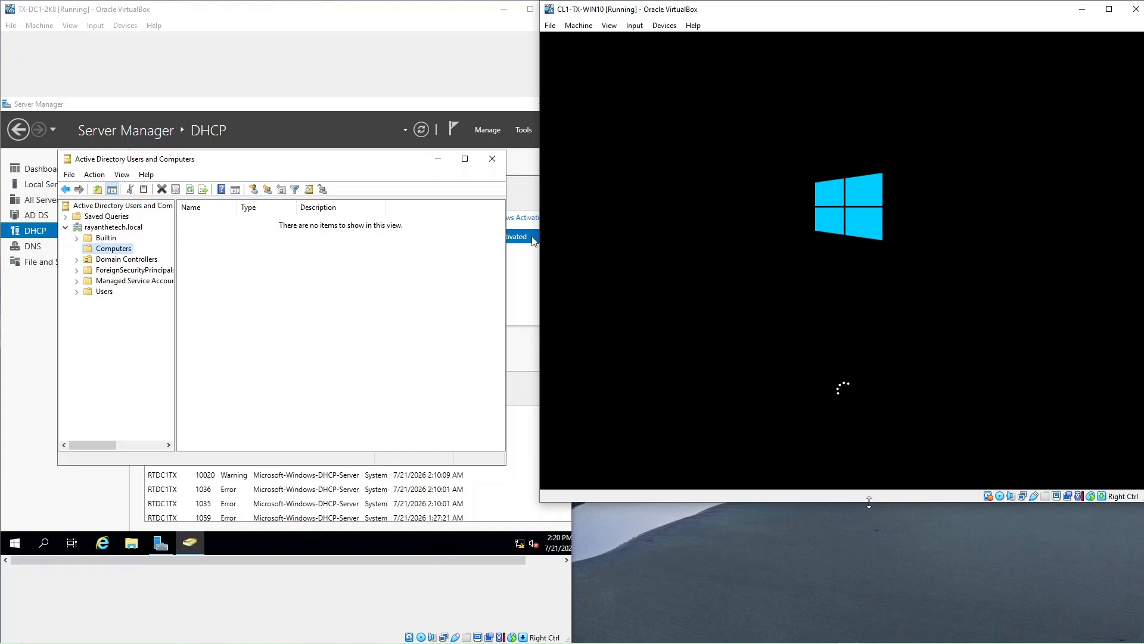
# Resize the CL1-TX-WIN10 VM window taller and slightly narrower, then switch to the DC VM
pyautogui.moveTo(866, 502); pyautogui.dragTo(887, 640)
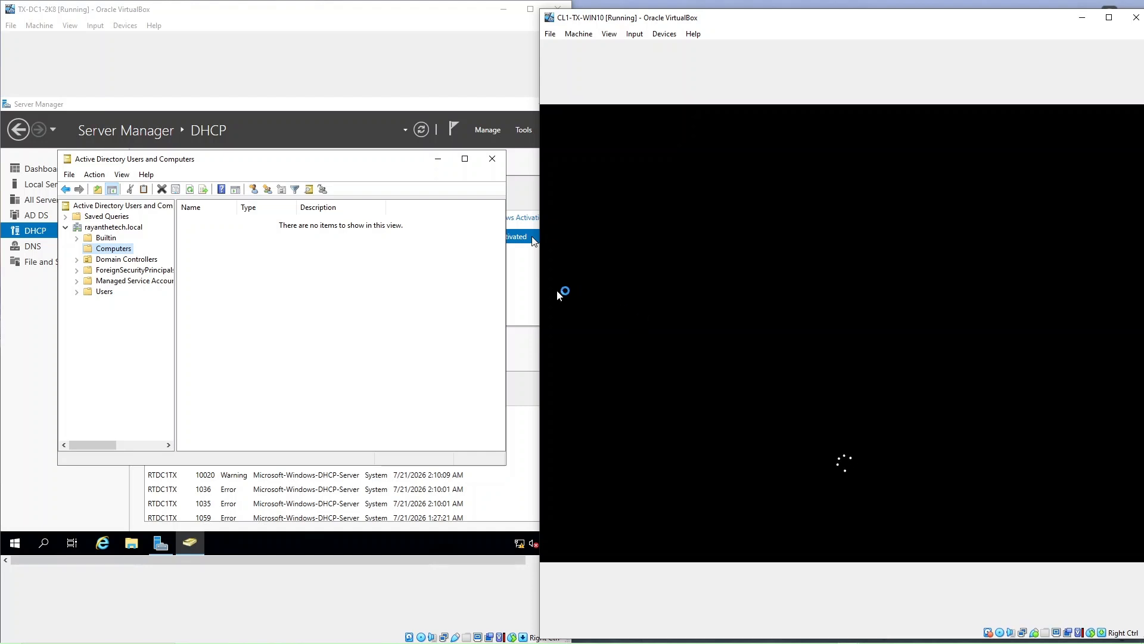
pyautogui.moveTo(540, 280); pyautogui.dragTo(572, 280)
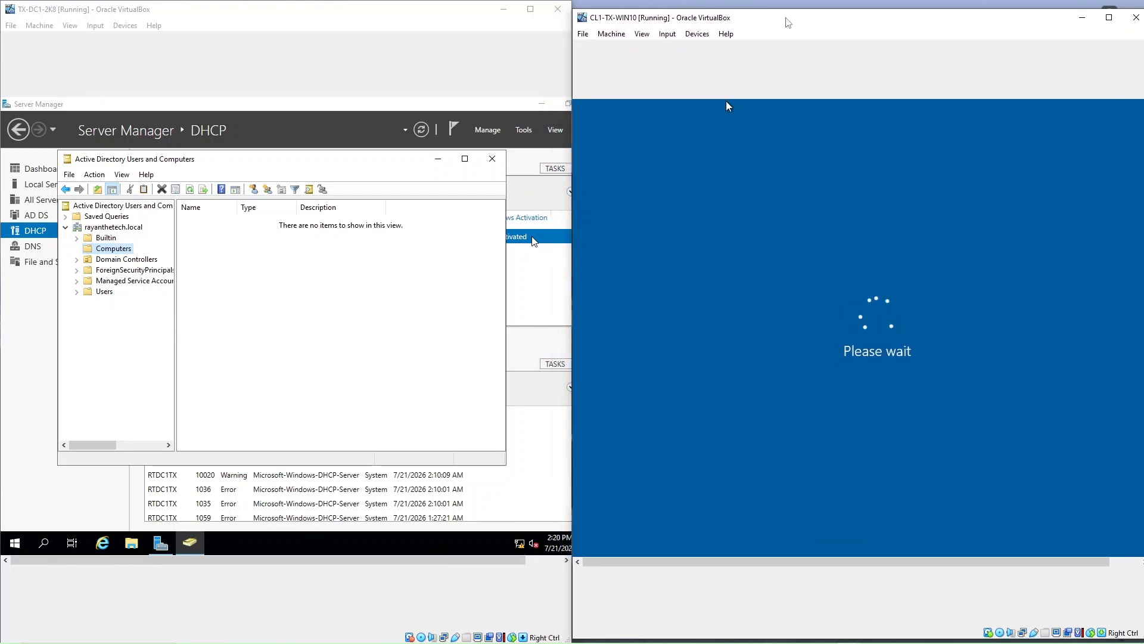
pyautogui.moveTo(785, 12); pyautogui.dragTo(785, 5)
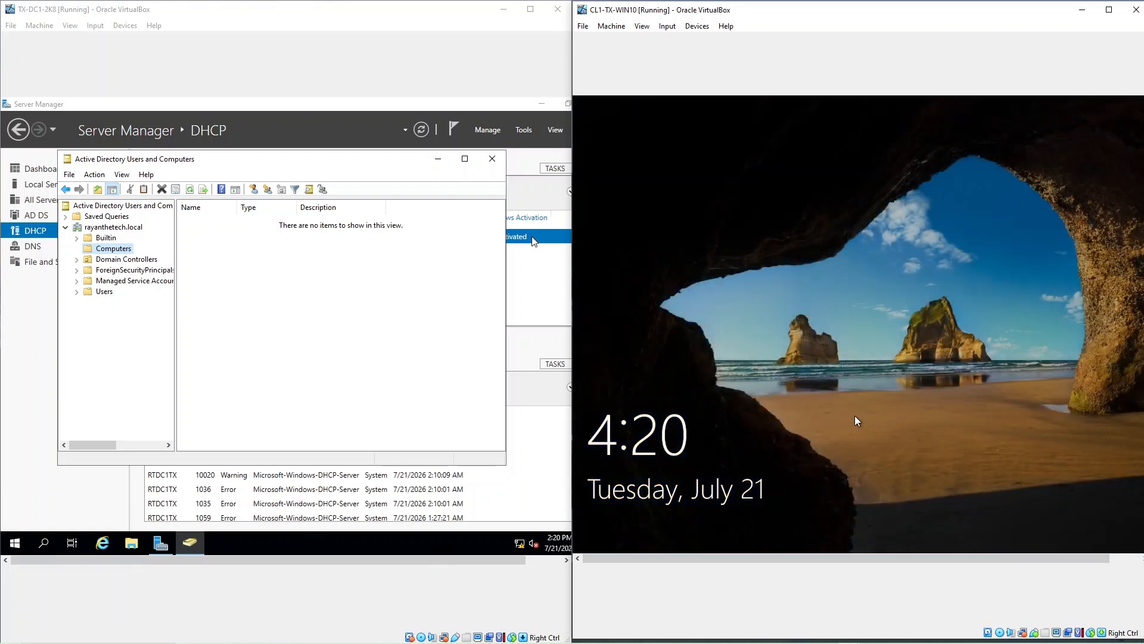
pyautogui.click(231, 287)
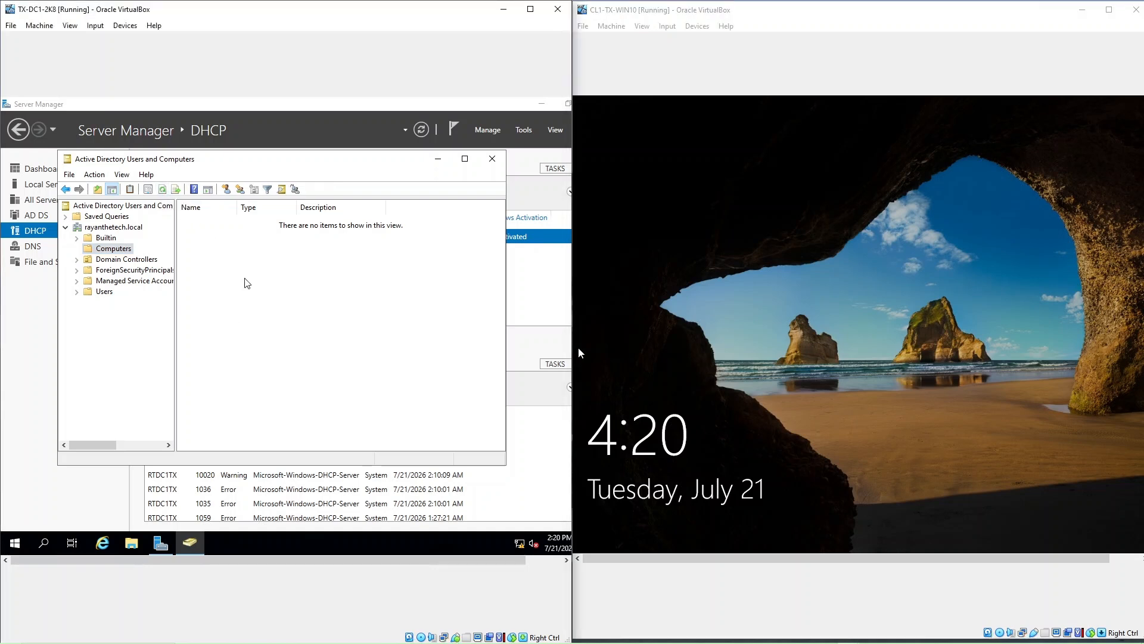
# Refresh the ADUC Computers container so the CL1-TX-WIN10 computer object appears
pyautogui.click(162, 189)
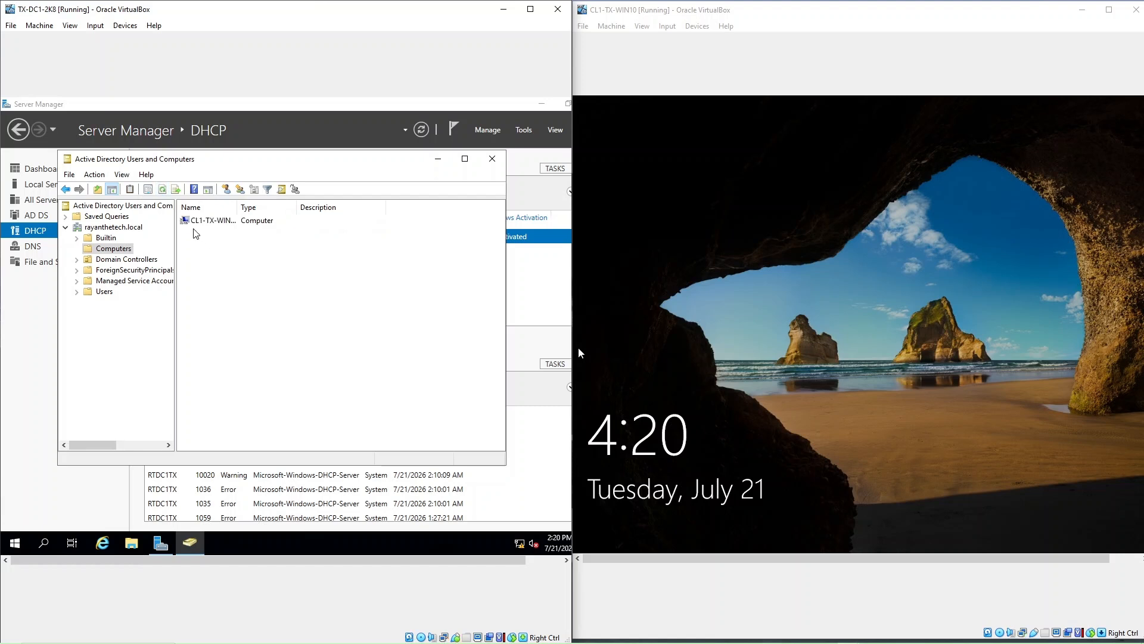